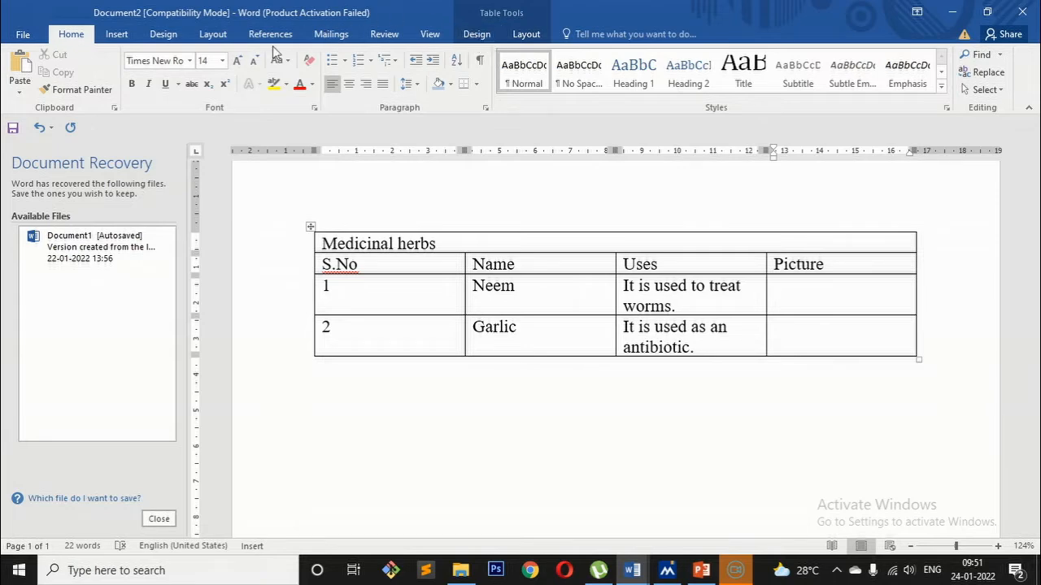
Apply the dark green grid table style with colored header row and first column to the herbs table.
click(478, 38)
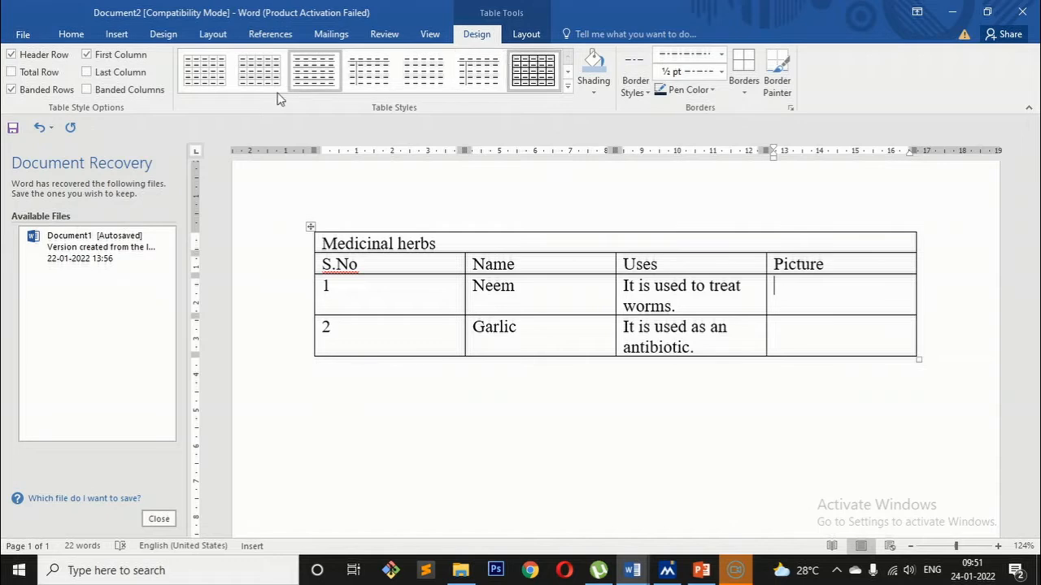
click(568, 86)
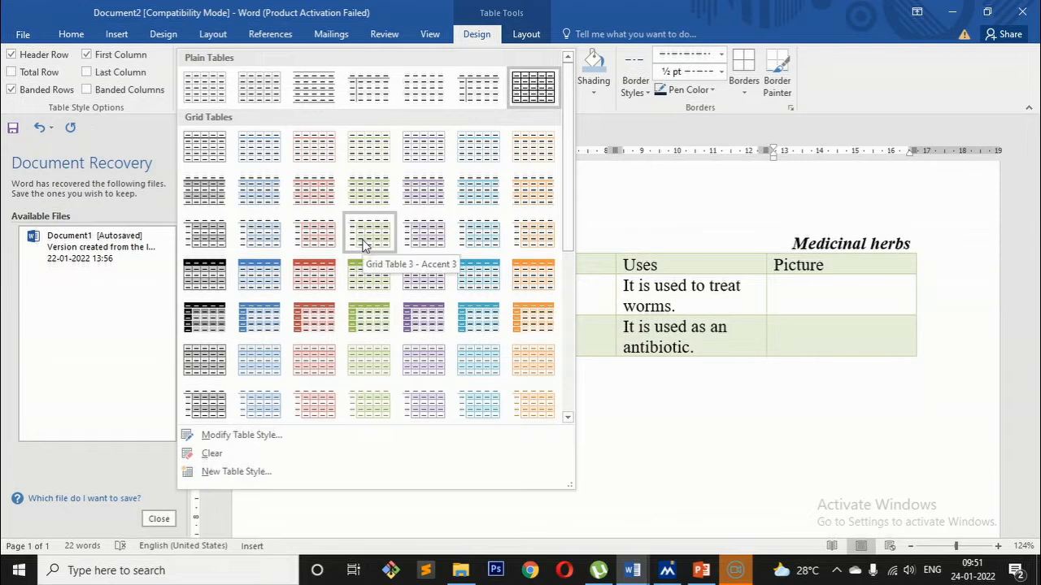
click(348, 325)
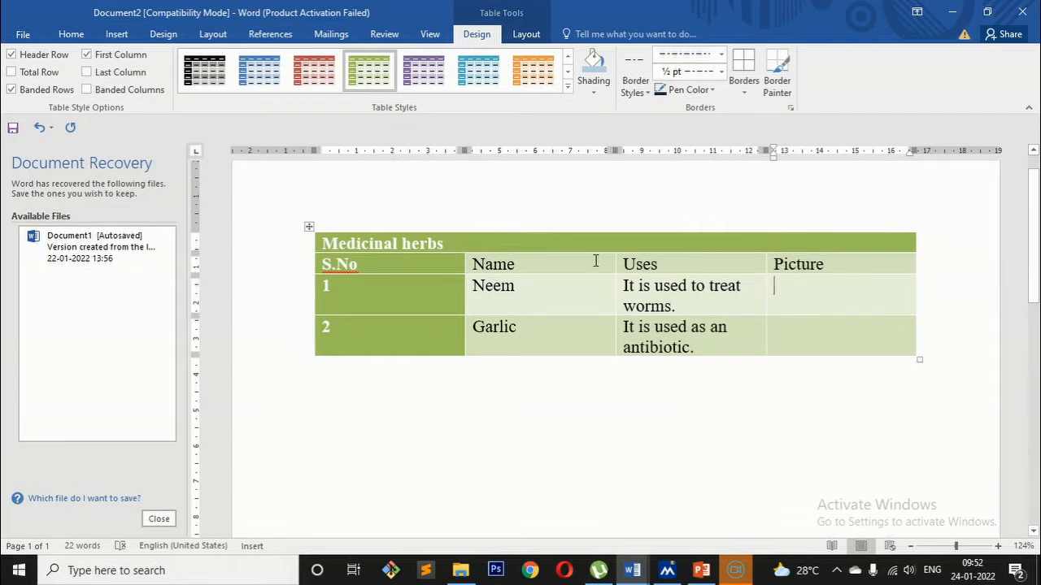
Set the height of the "Medicinal herbs" title row to 1.2 cm.
drag(325, 240, 864, 241)
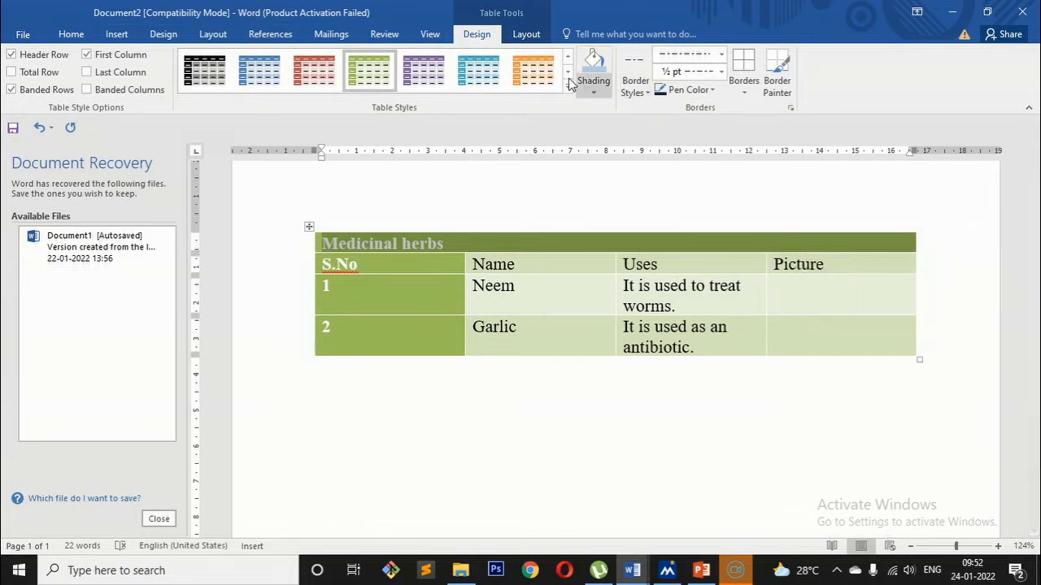
click(534, 40)
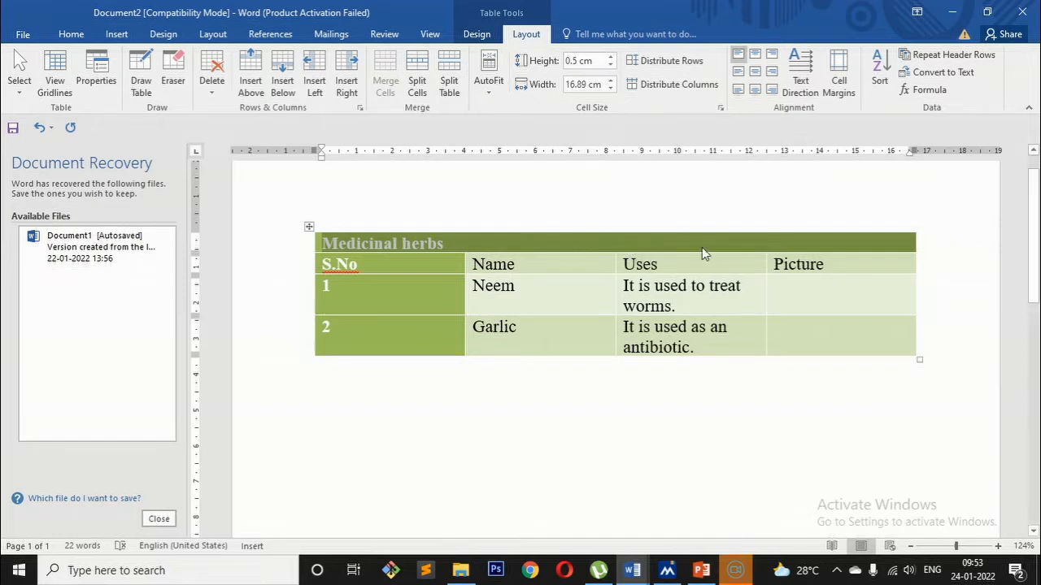
click(610, 57)
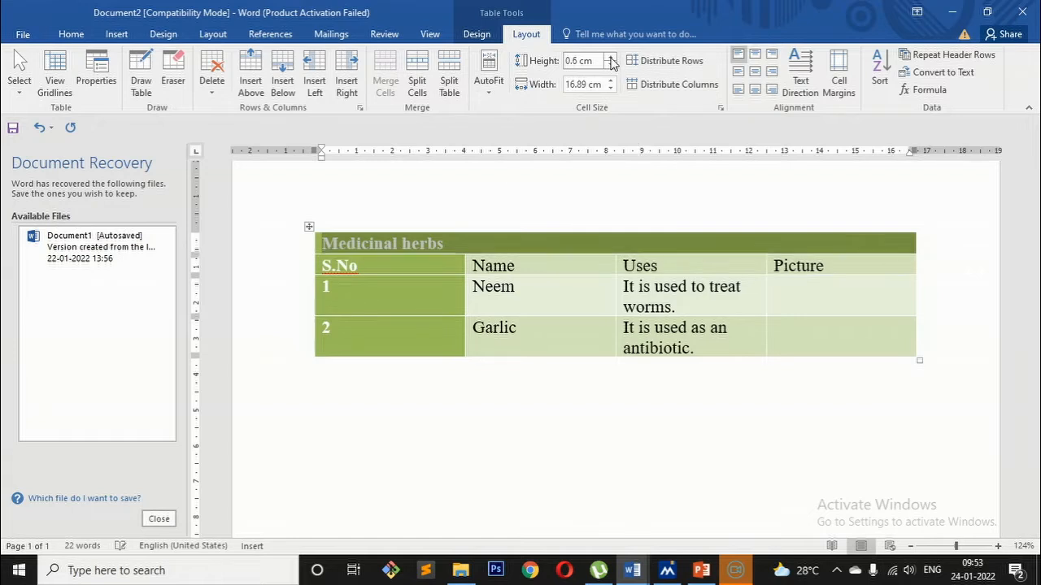
click(610, 57)
click(610, 57)
click(610, 58)
click(610, 58)
click(611, 59)
click(611, 58)
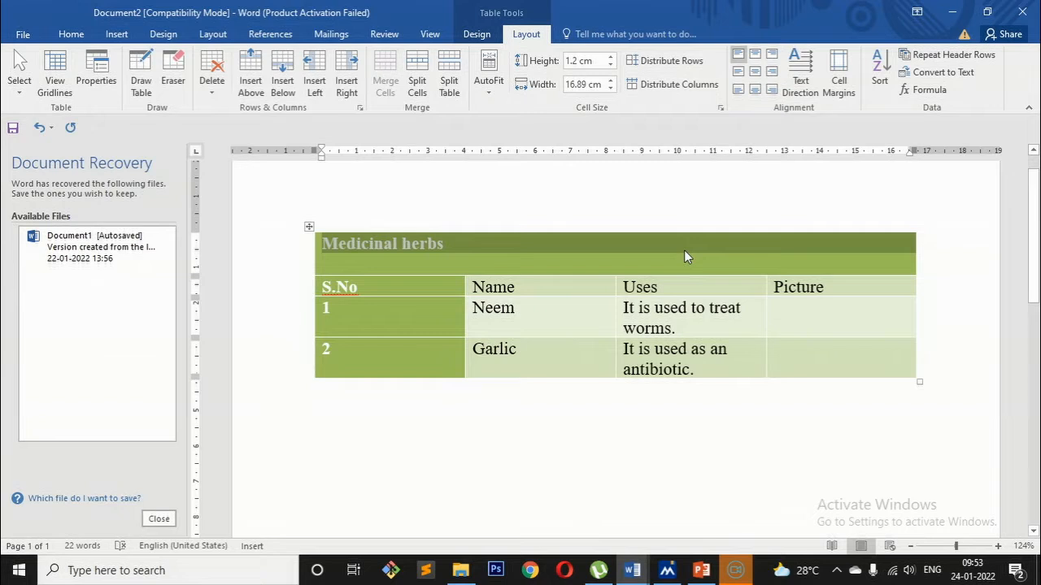
Set the title row's width to 16.9 cm and its height to 1.3 cm.
click(611, 80)
click(611, 81)
click(610, 81)
click(610, 81)
click(610, 80)
click(611, 88)
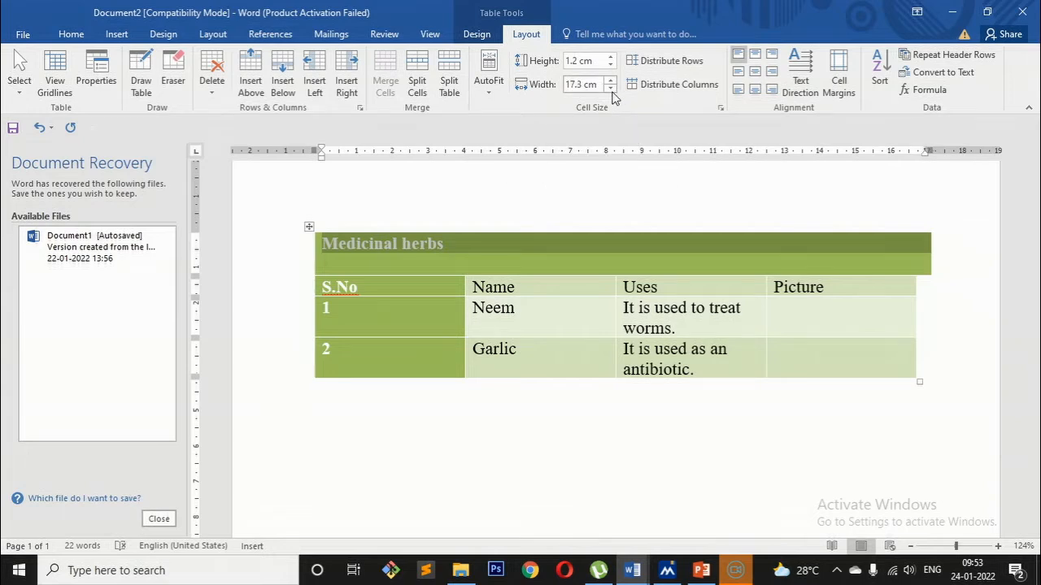
click(610, 88)
click(611, 88)
click(611, 88)
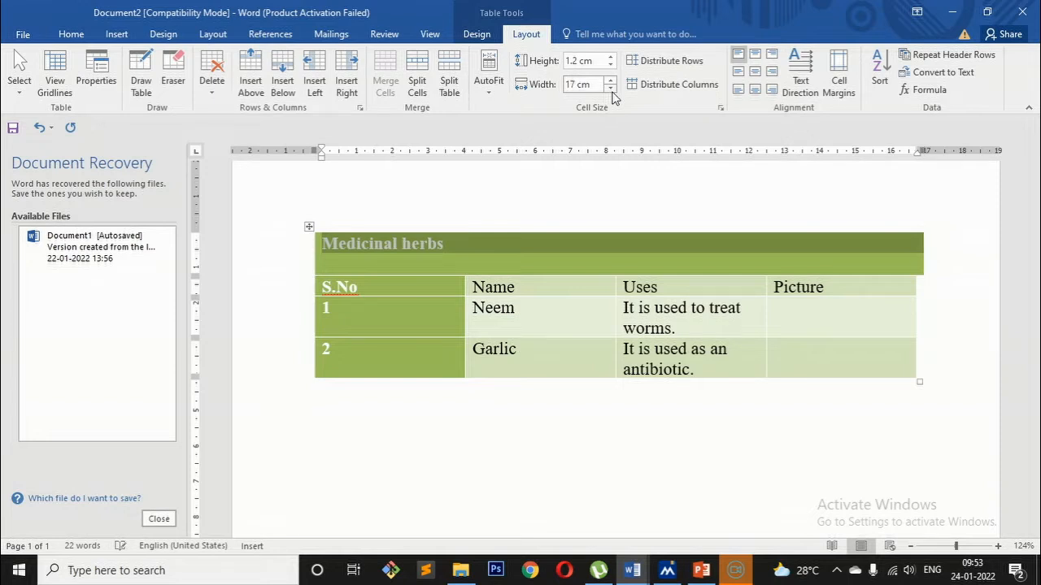
click(611, 88)
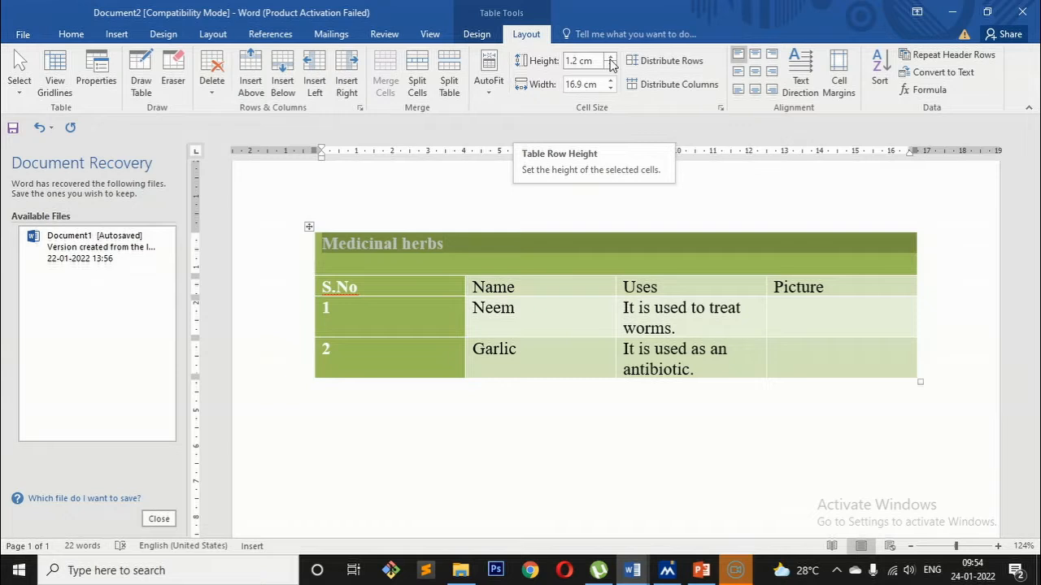
click(610, 57)
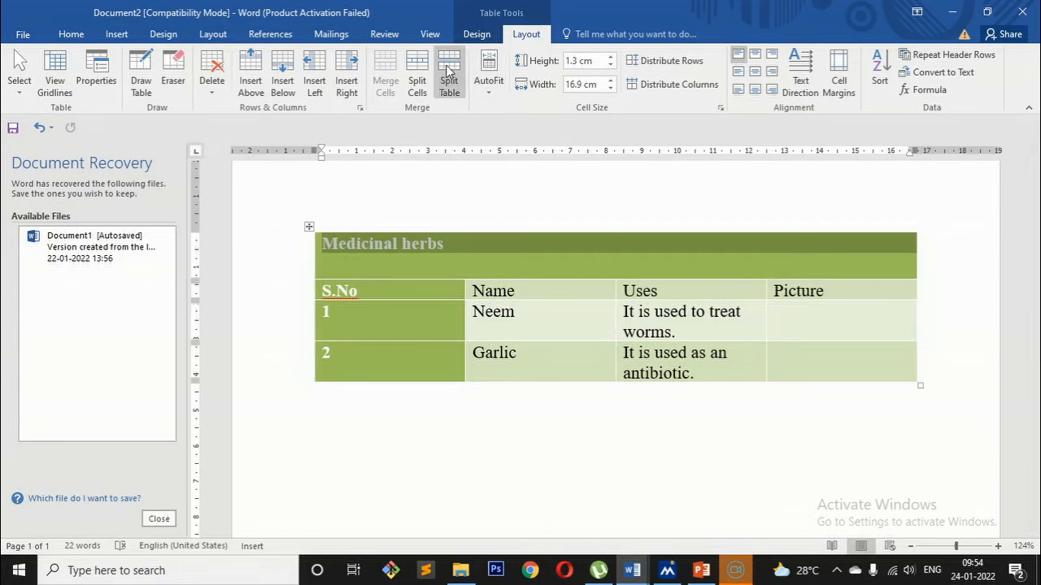
click(477, 36)
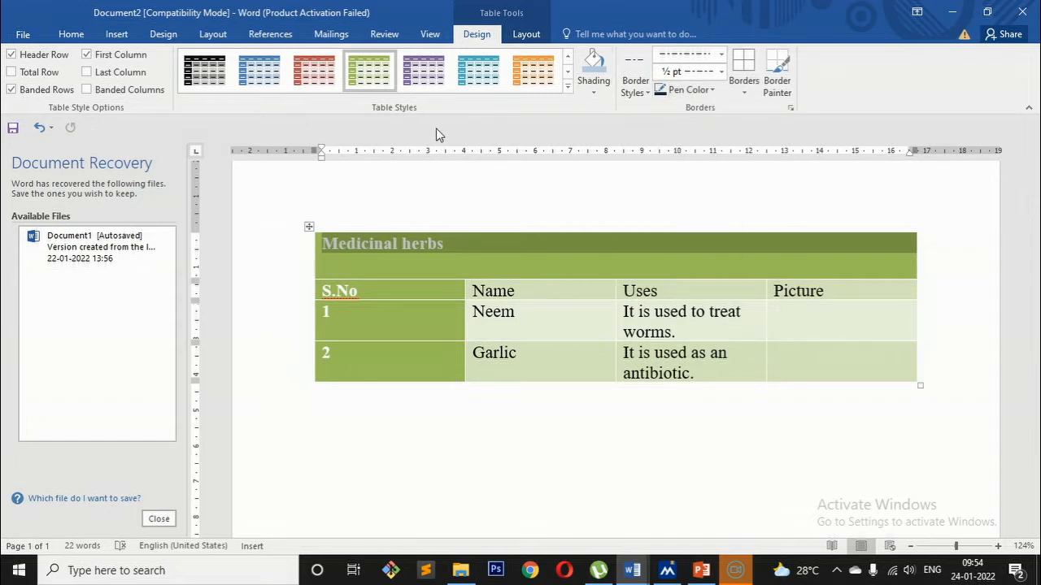
click(747, 93)
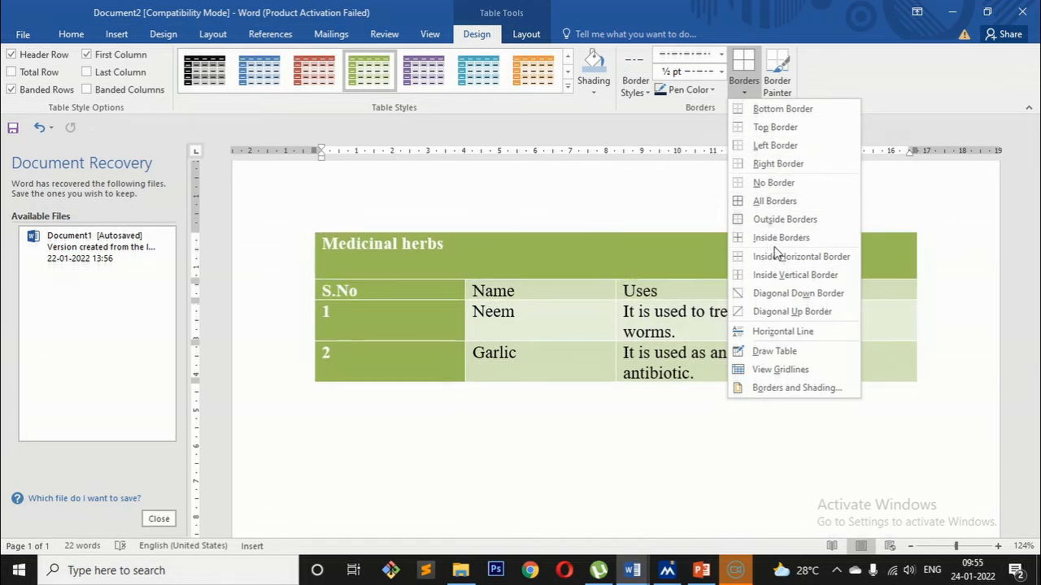
click(657, 448)
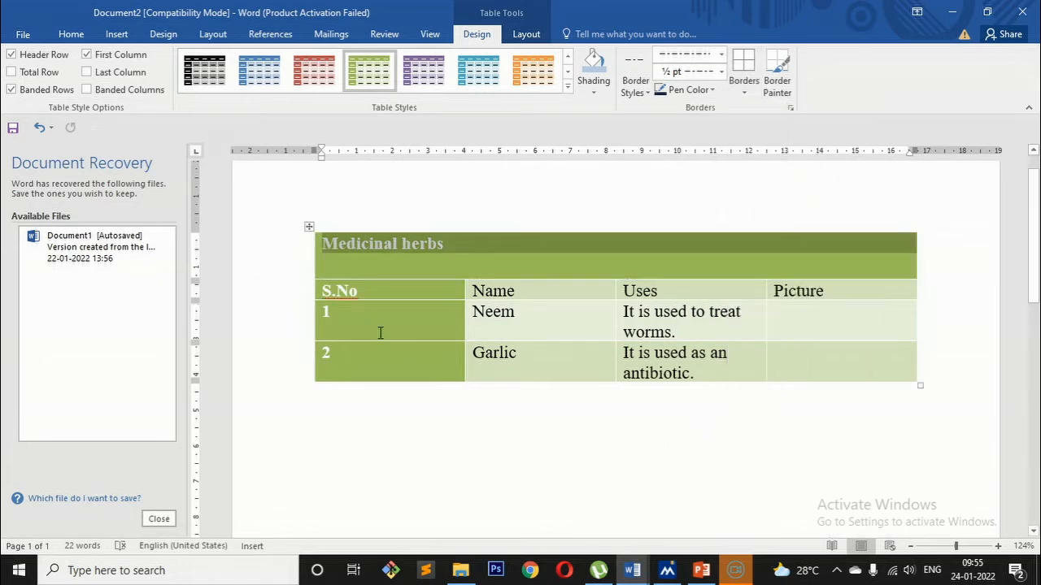
click(323, 244)
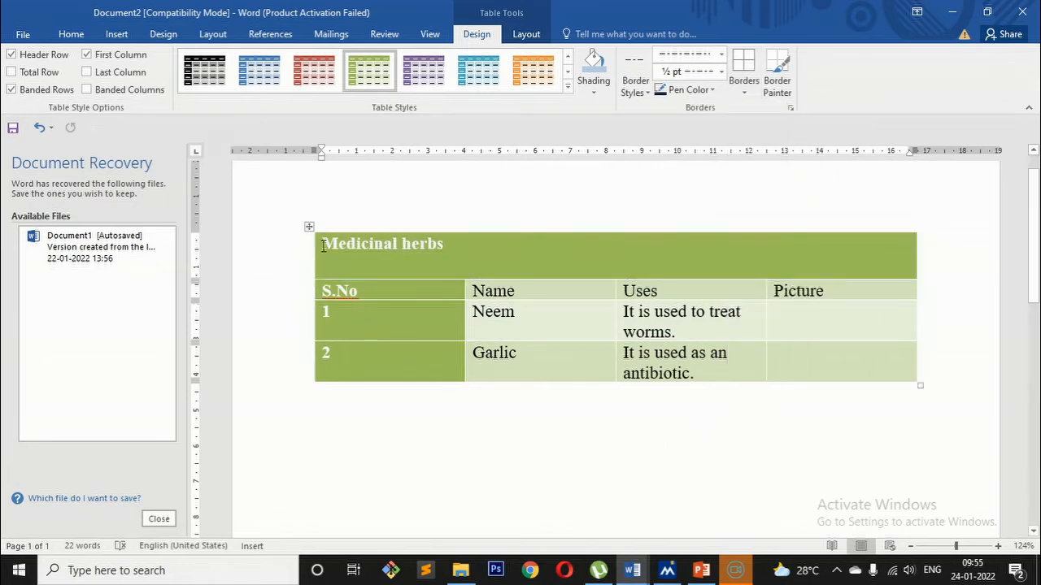
click(318, 244)
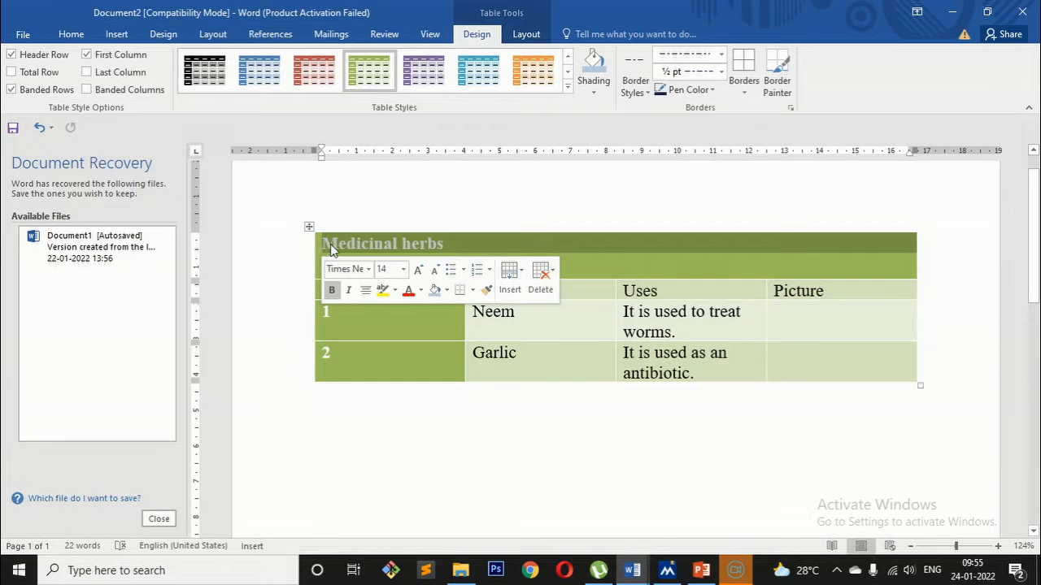
click(675, 260)
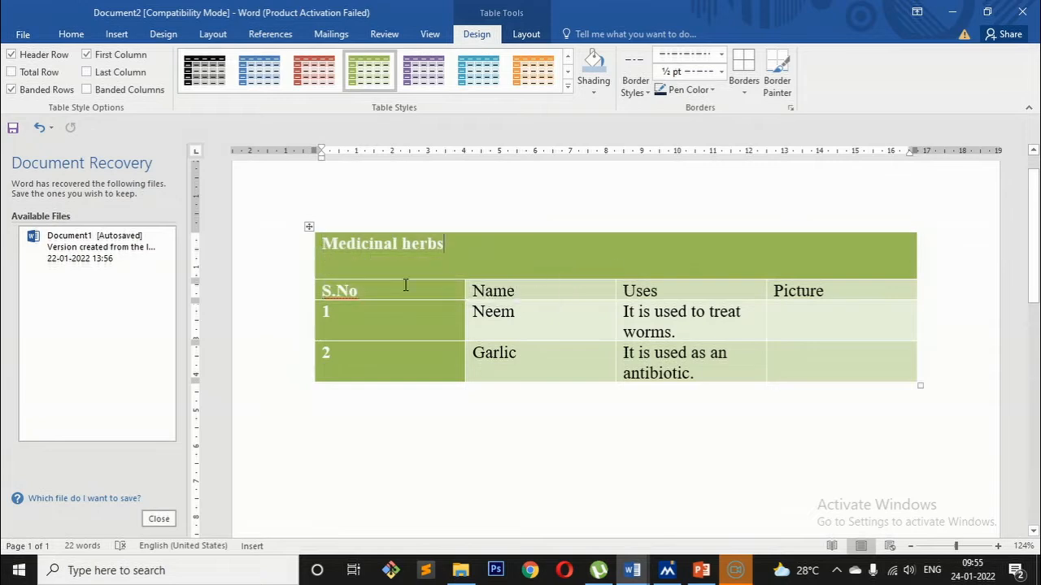
Select the whole table and apply all borders with the ½ pt dash-dot line.
click(309, 227)
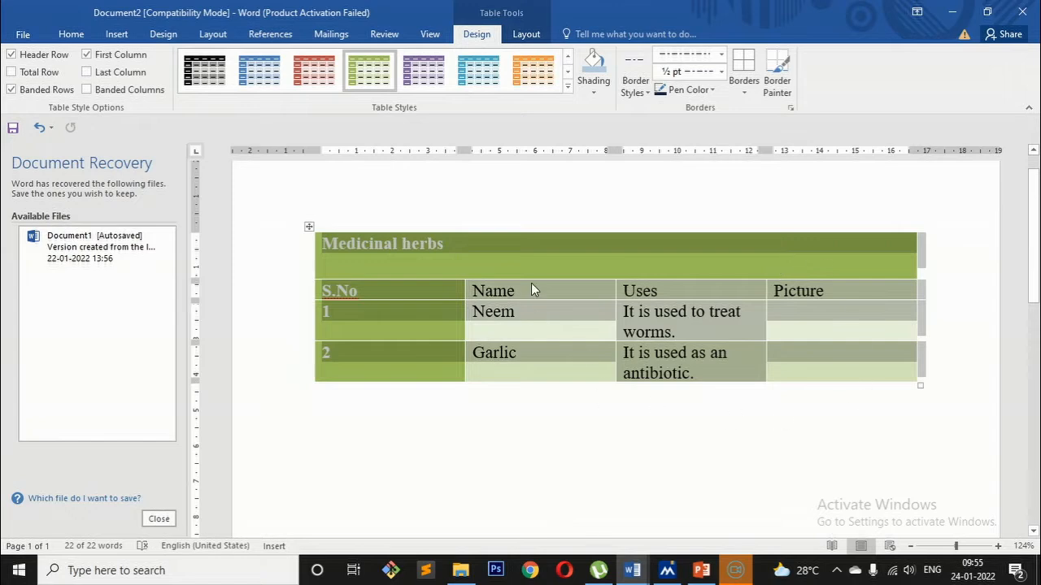
click(744, 91)
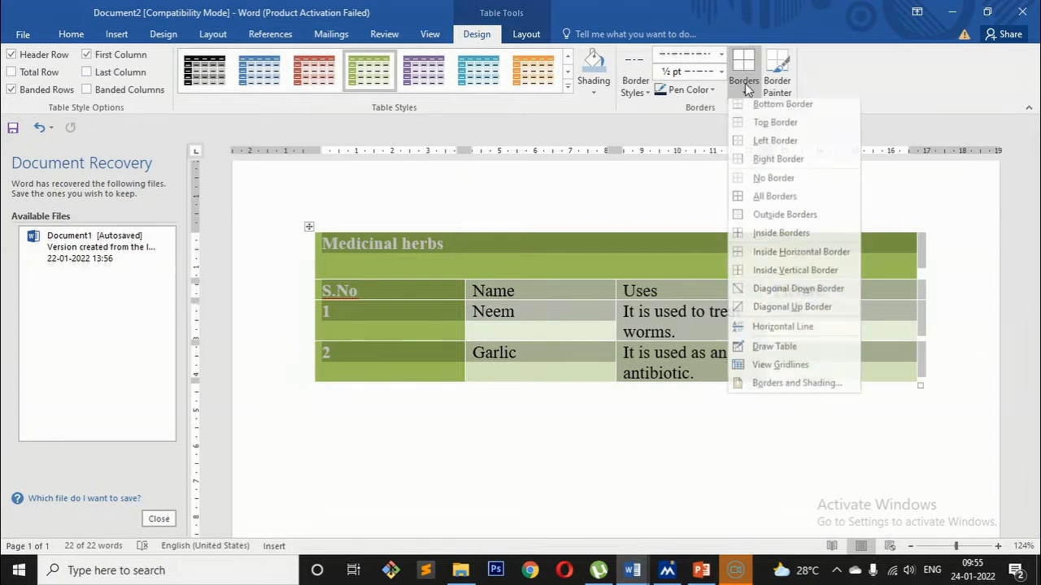
click(766, 204)
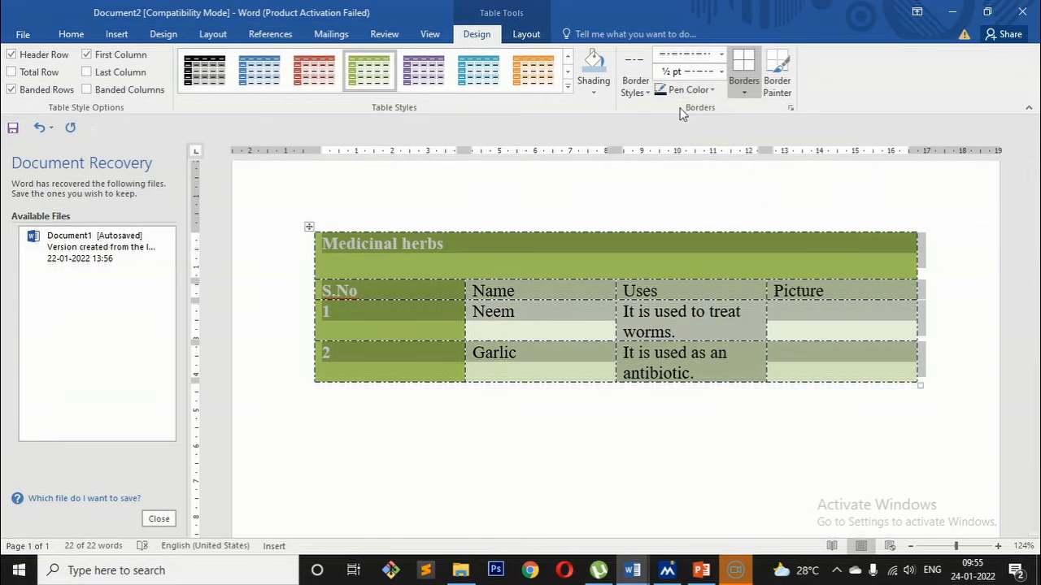
Open the Borders and Shading settings for the table and look through the available border line styles.
click(721, 72)
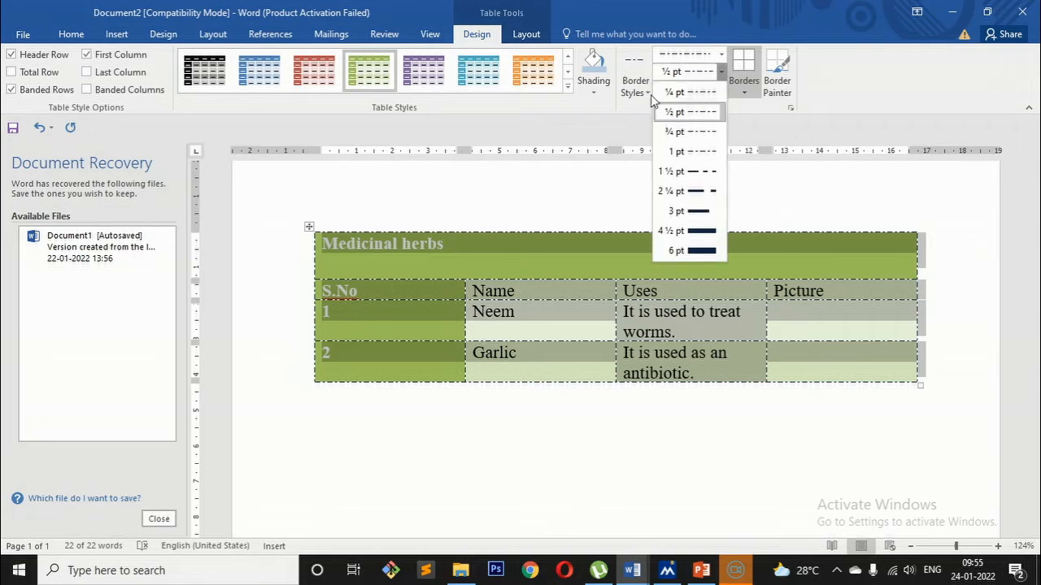
click(721, 54)
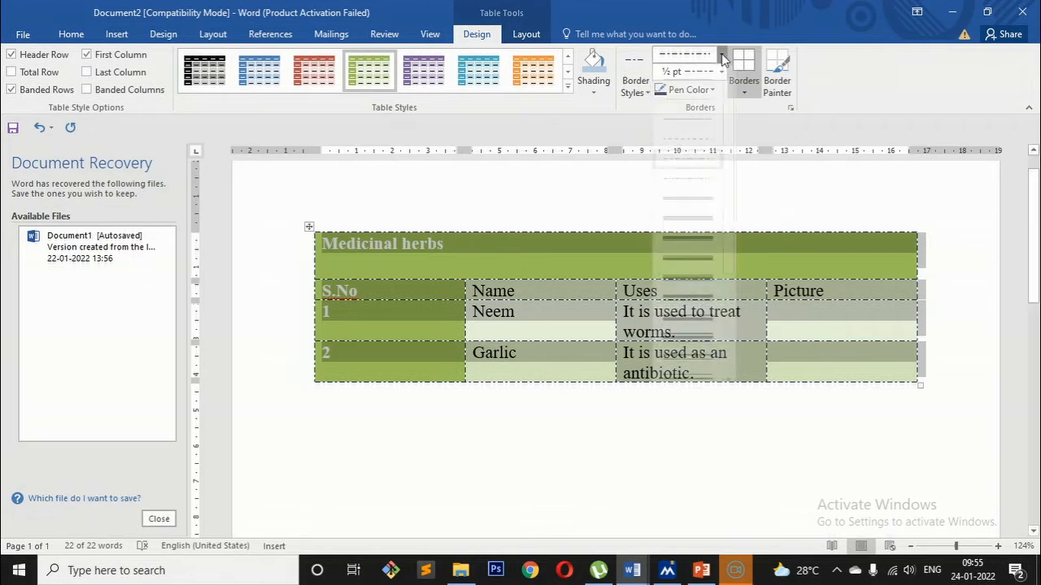
click(789, 107)
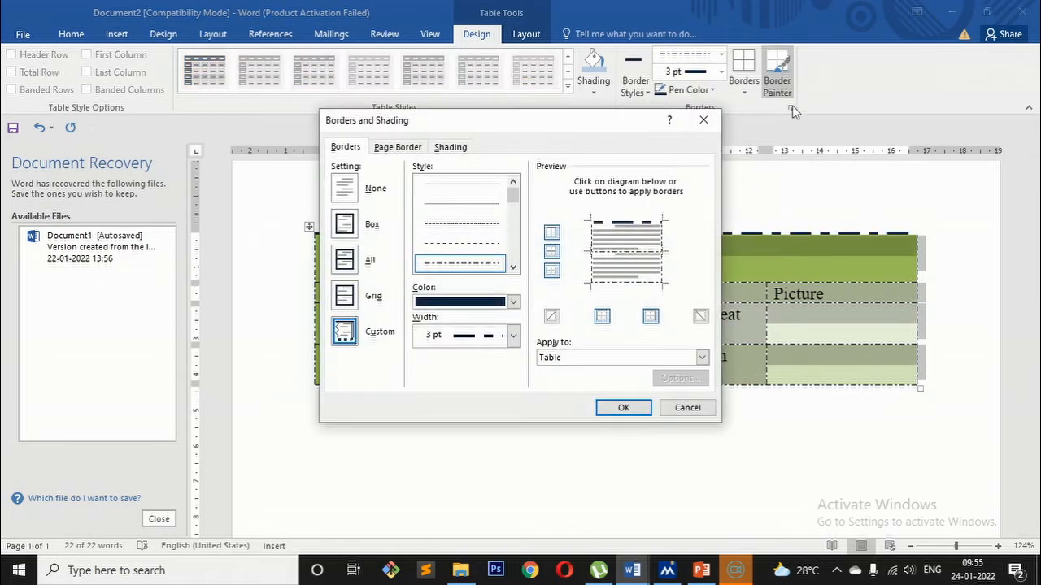
click(513, 268)
click(513, 268)
click(513, 268)
click(513, 267)
click(513, 267)
click(513, 268)
click(514, 267)
click(514, 268)
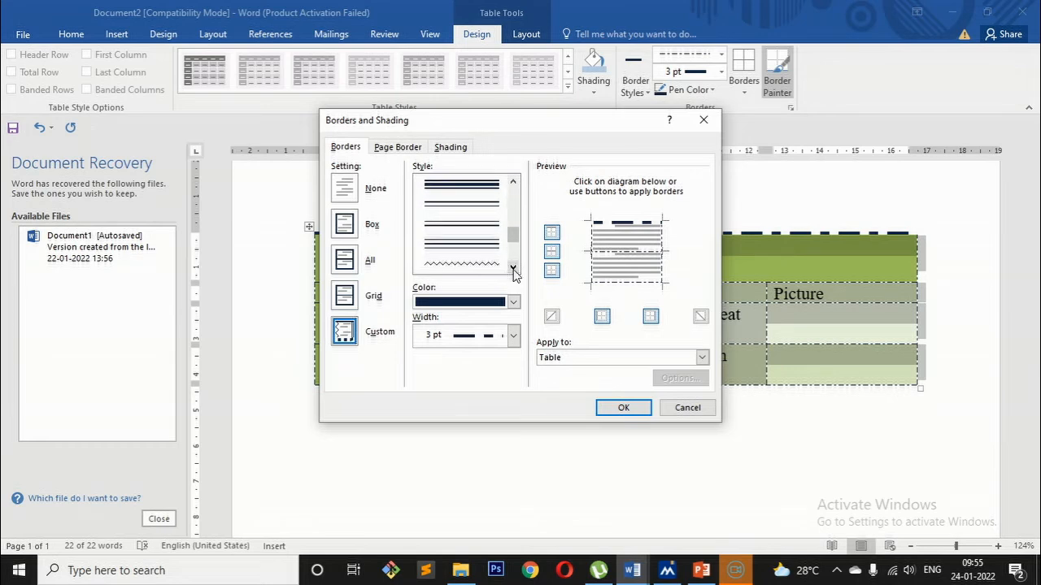
Choose the single solid ½ pt line style and apply it to all borders of the table.
click(513, 182)
click(513, 182)
click(513, 182)
click(513, 182)
click(513, 182)
click(513, 182)
click(498, 185)
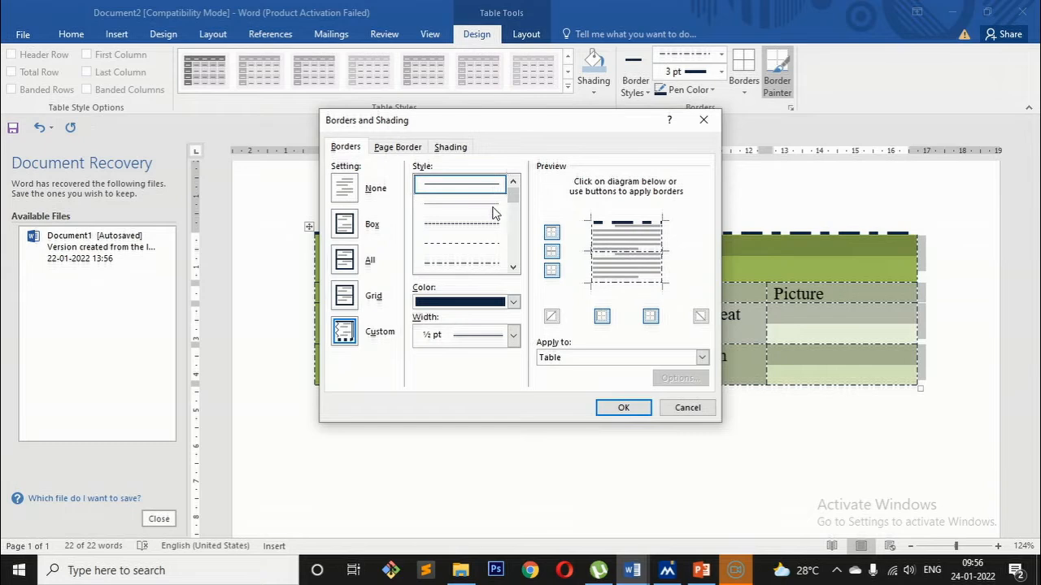
click(643, 409)
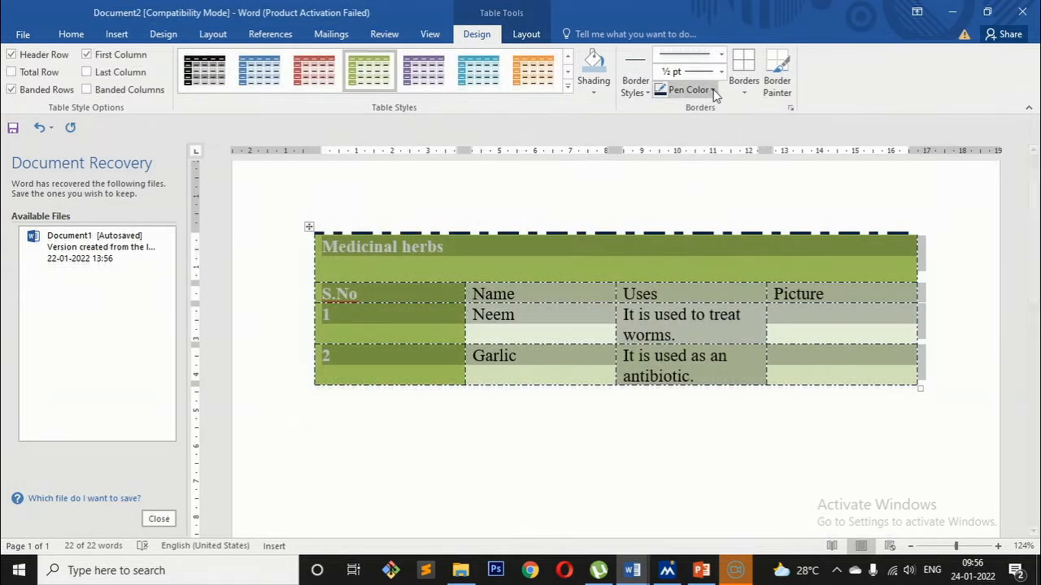
click(743, 82)
click(747, 200)
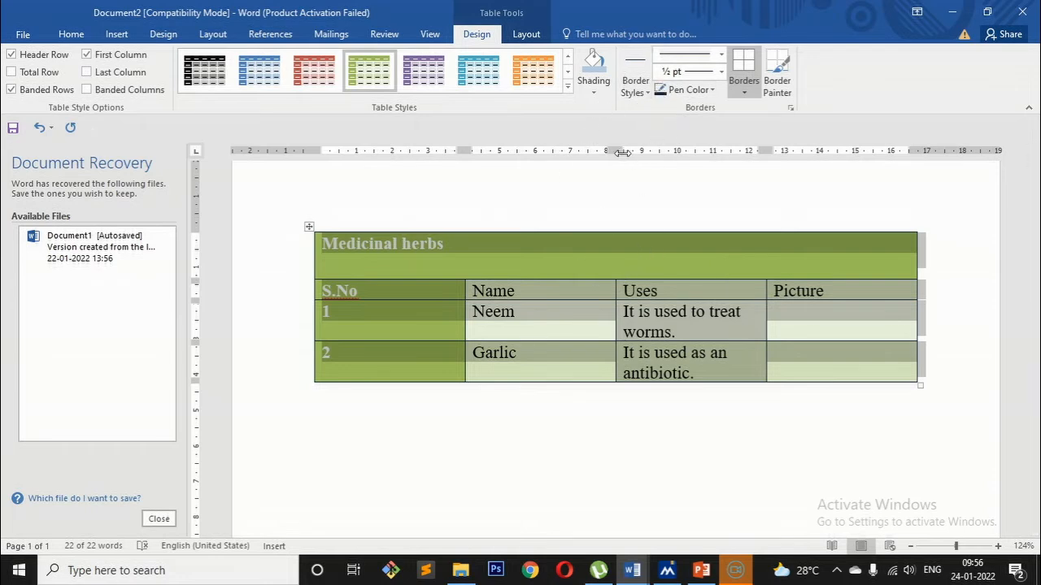
Shade the "Medicinal herbs" title row with a light red theme color.
click(595, 92)
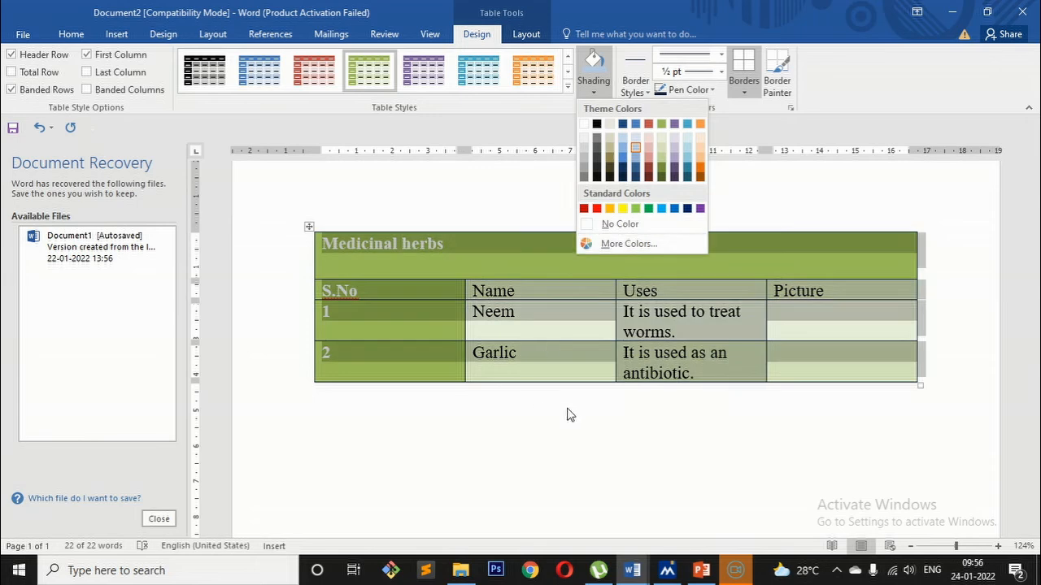
click(504, 369)
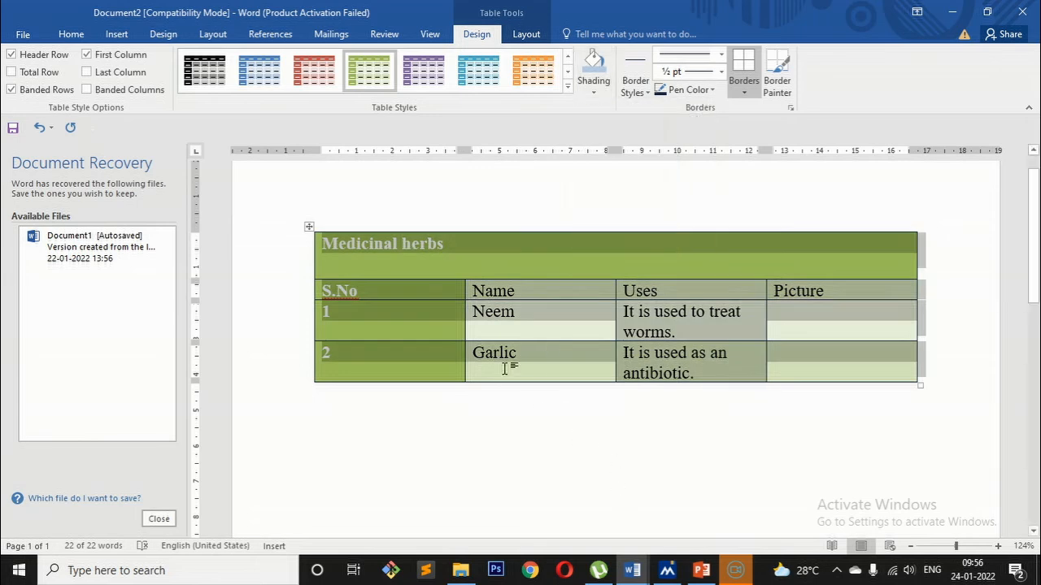
click(326, 246)
drag(324, 244, 865, 264)
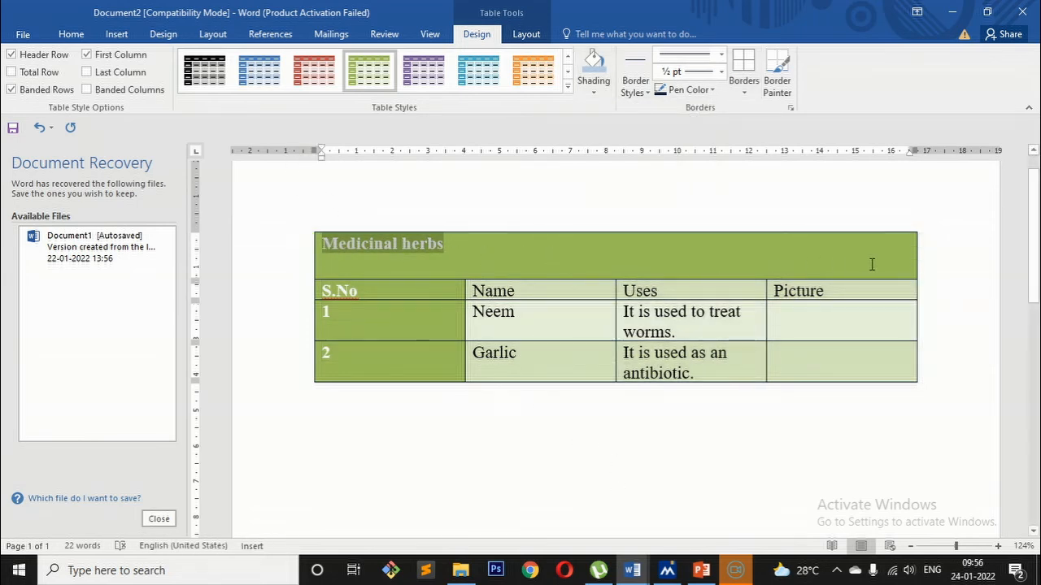
click(594, 91)
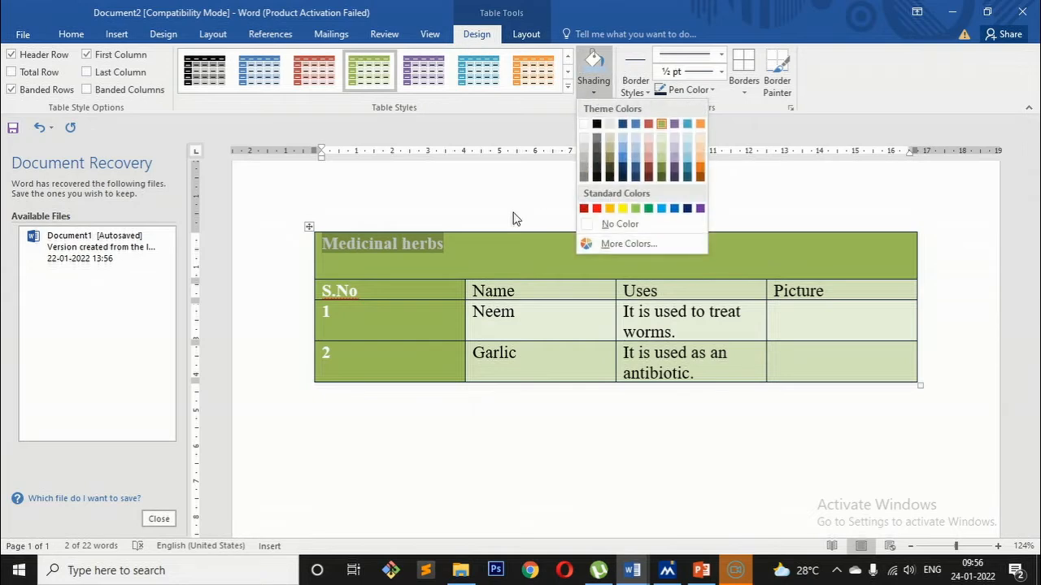
click(651, 148)
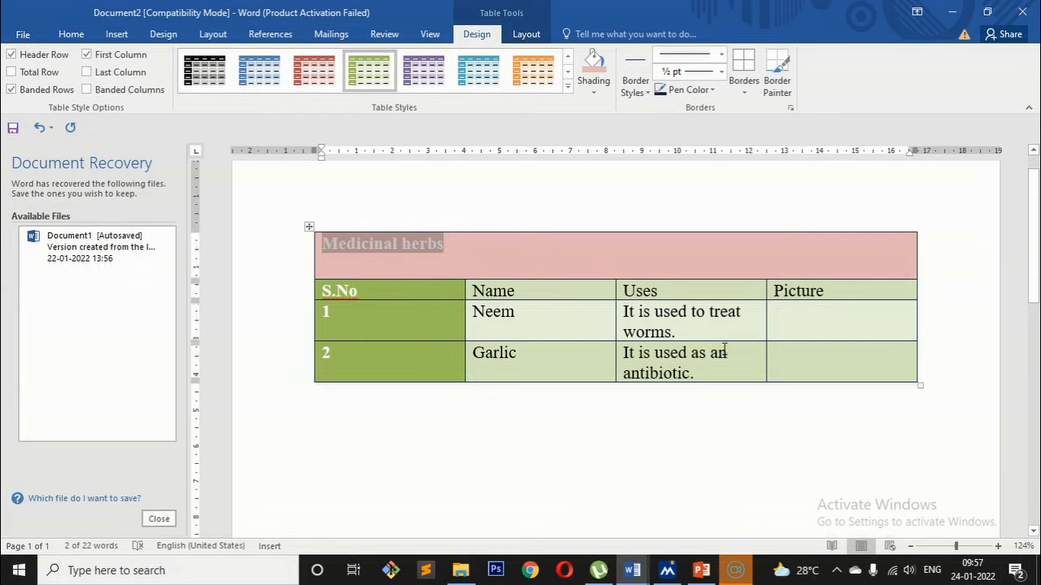
Center the "Medicinal herbs" title horizontally and vertically within its cell, and return to the Neem cell.
click(525, 37)
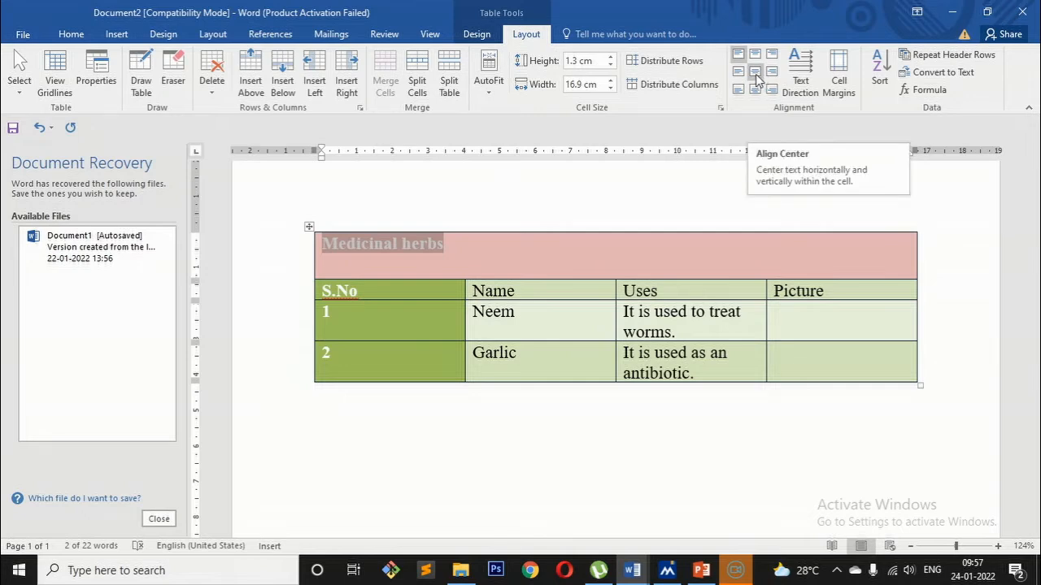
click(756, 74)
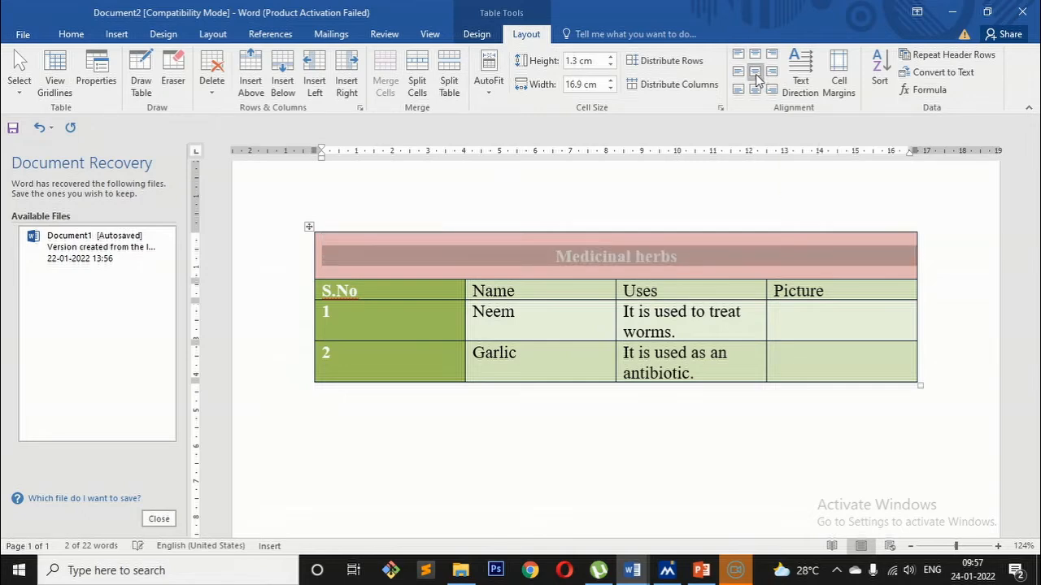
click(597, 337)
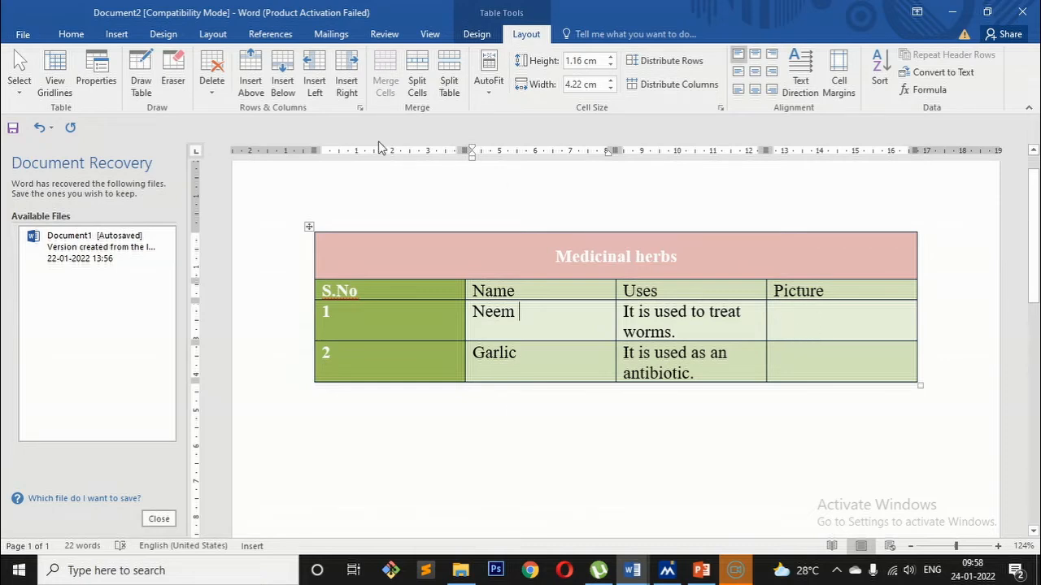
click(120, 37)
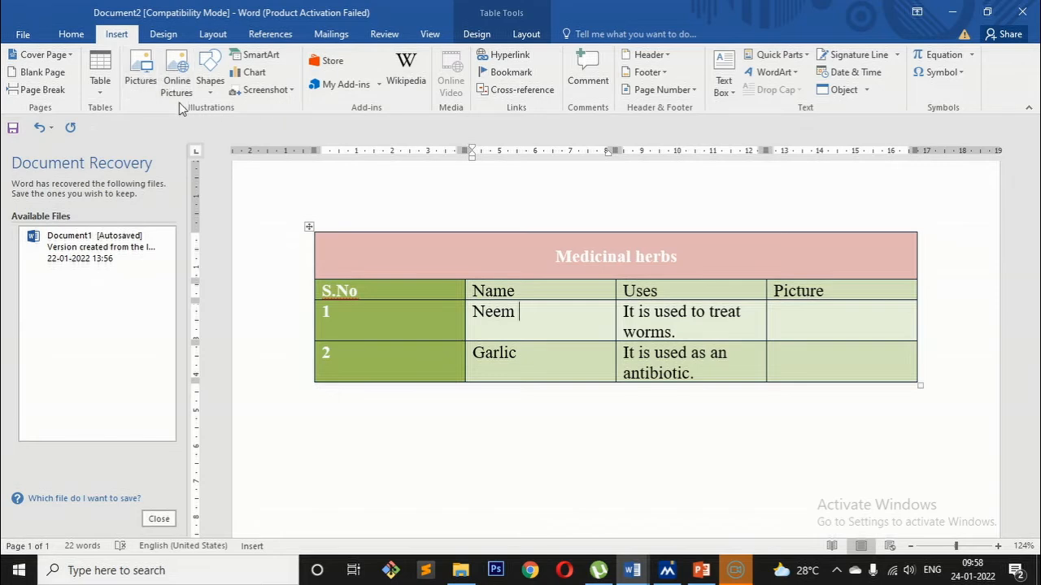
click(151, 89)
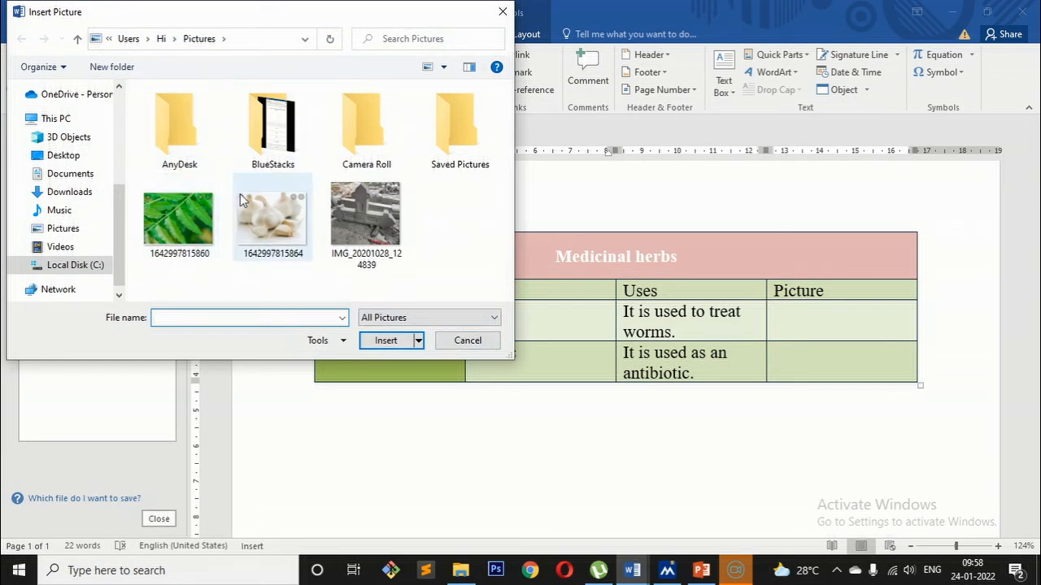
click(190, 242)
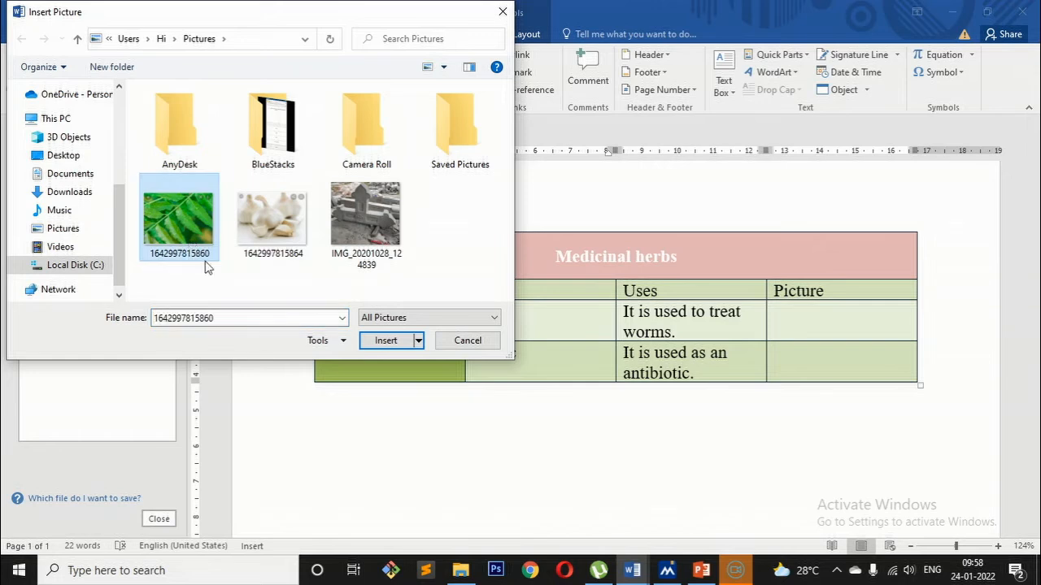
click(385, 341)
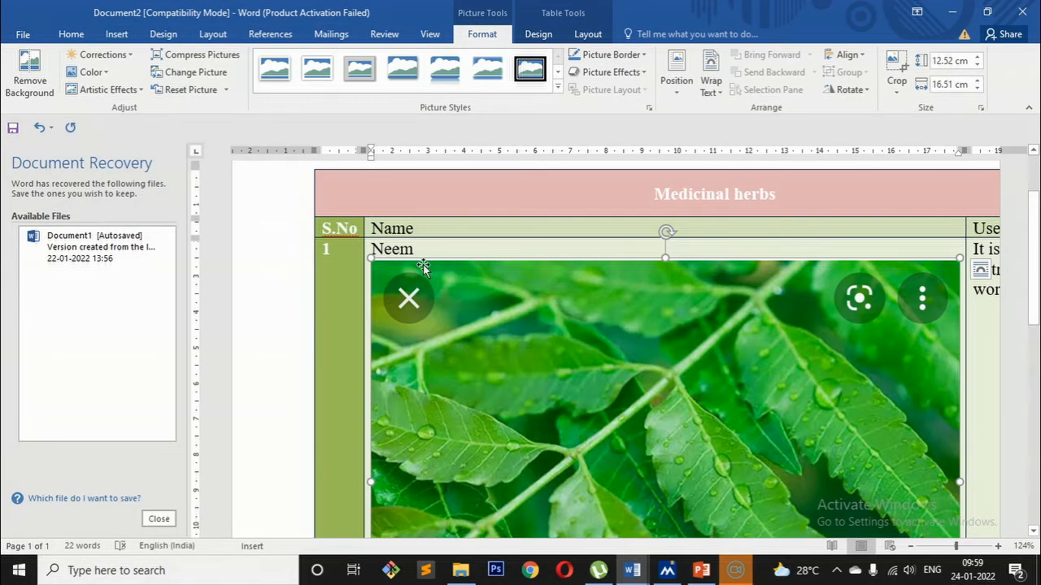
key(Delete)
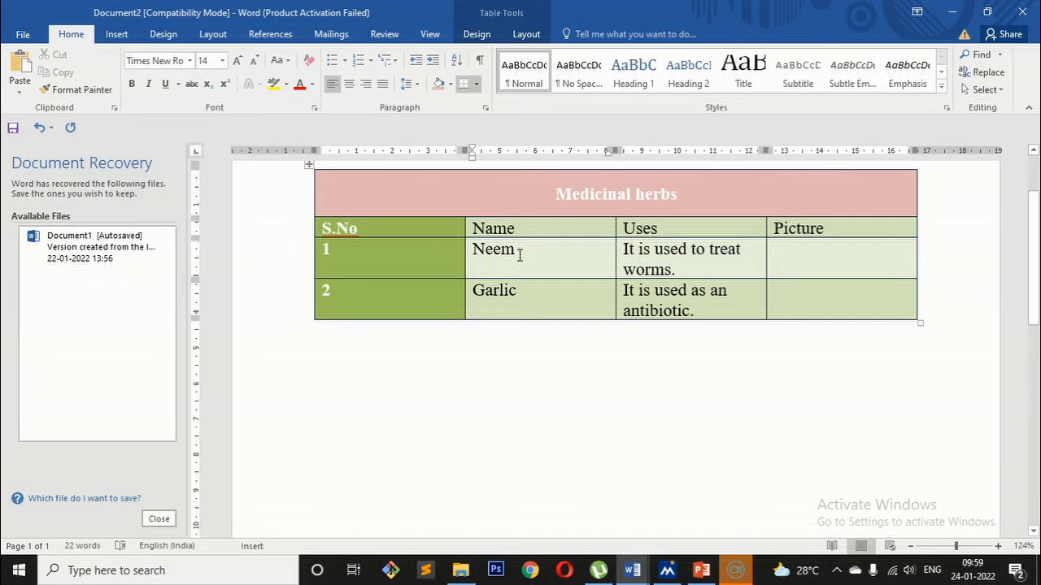
click(807, 251)
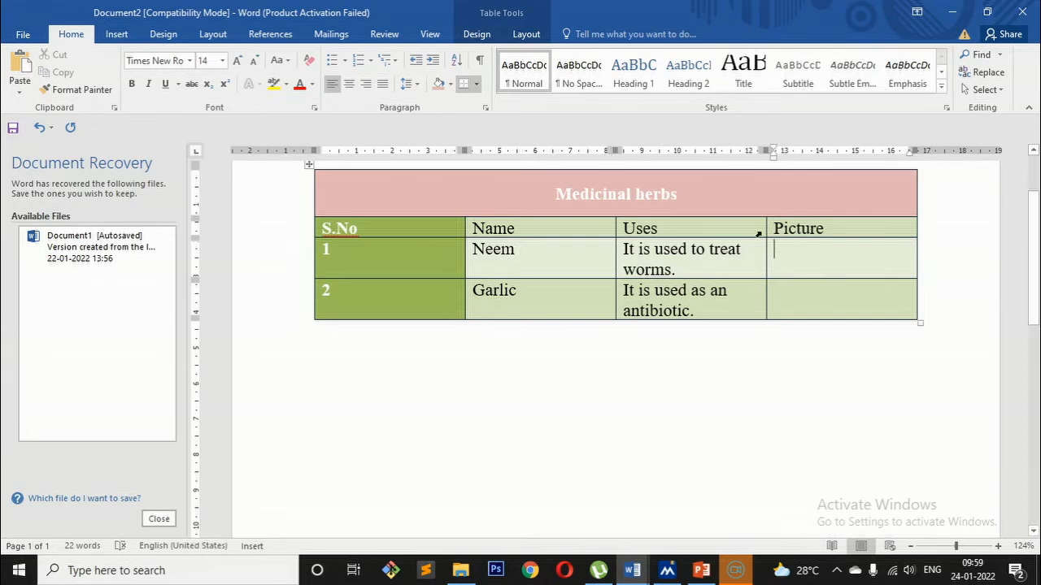
click(117, 36)
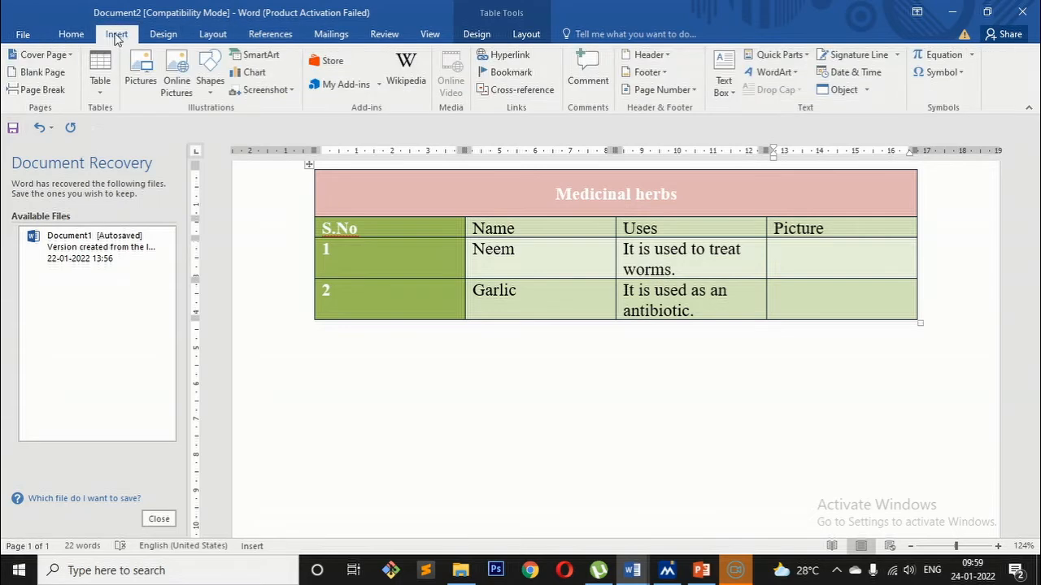
click(145, 91)
click(187, 219)
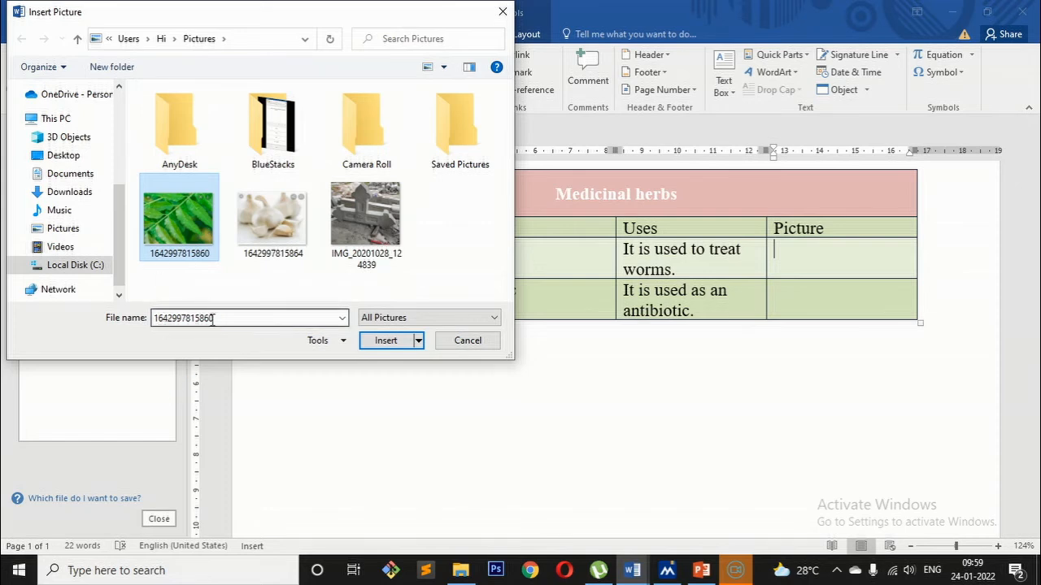
click(387, 341)
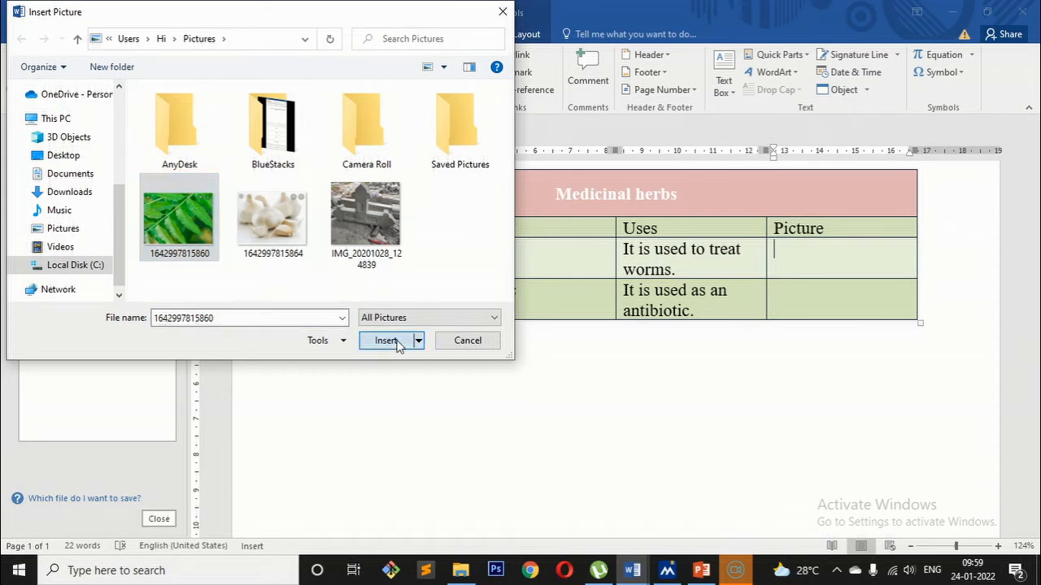
Shrink the neem picture to about 4.46 cm high and 4.78 cm wide so it fits the Picture column.
scroll(746, 395, down, 1)
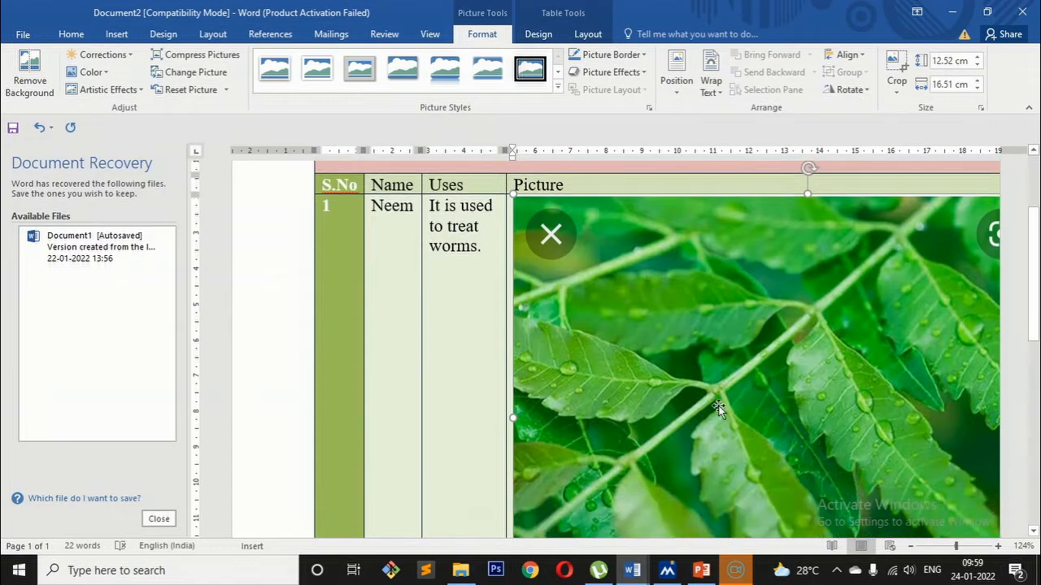
drag(516, 419, 662, 411)
drag(734, 192, 736, 395)
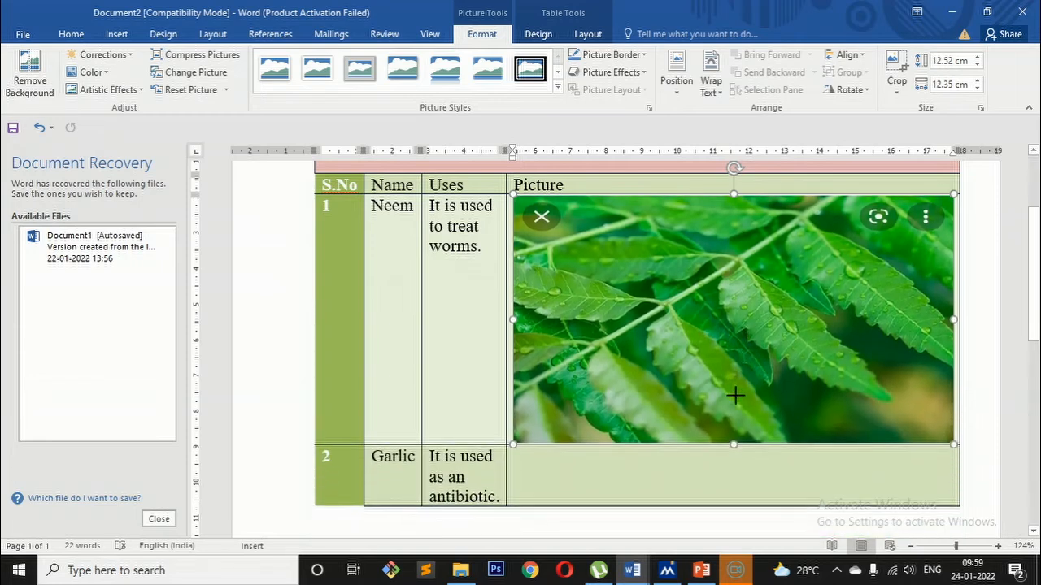
drag(951, 320, 825, 321)
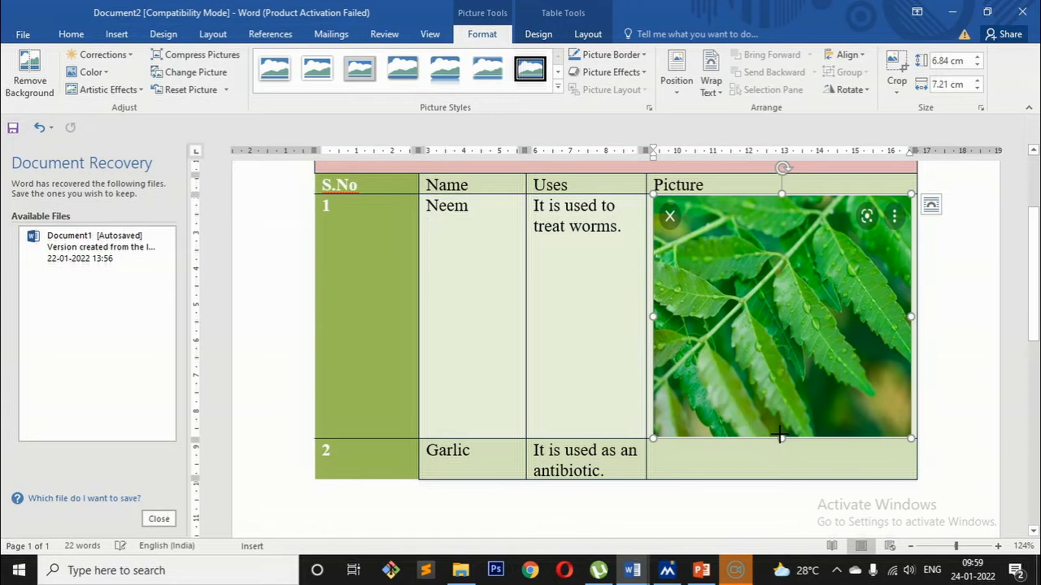
drag(782, 437, 781, 354)
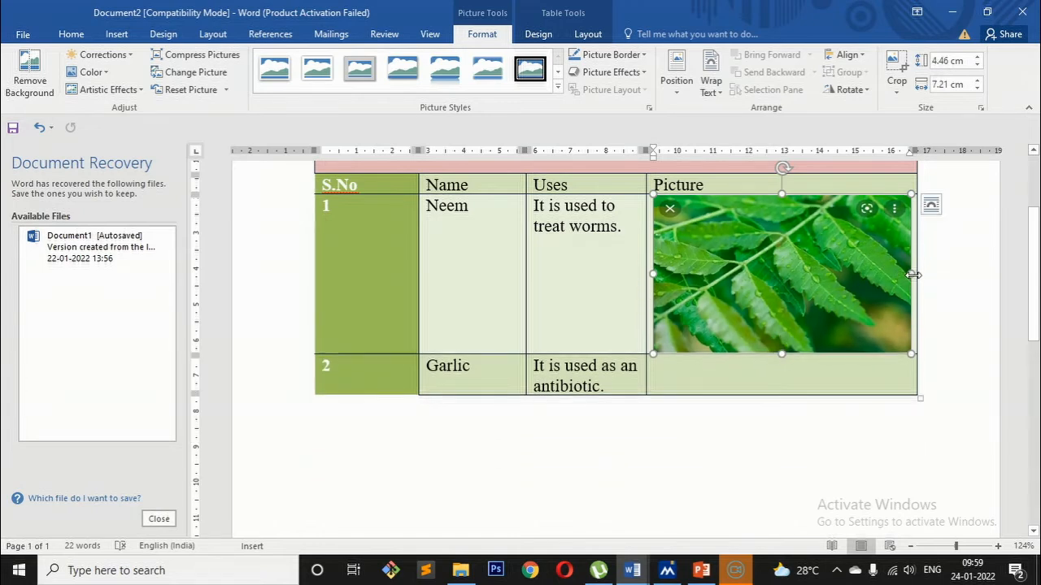
drag(913, 276, 824, 274)
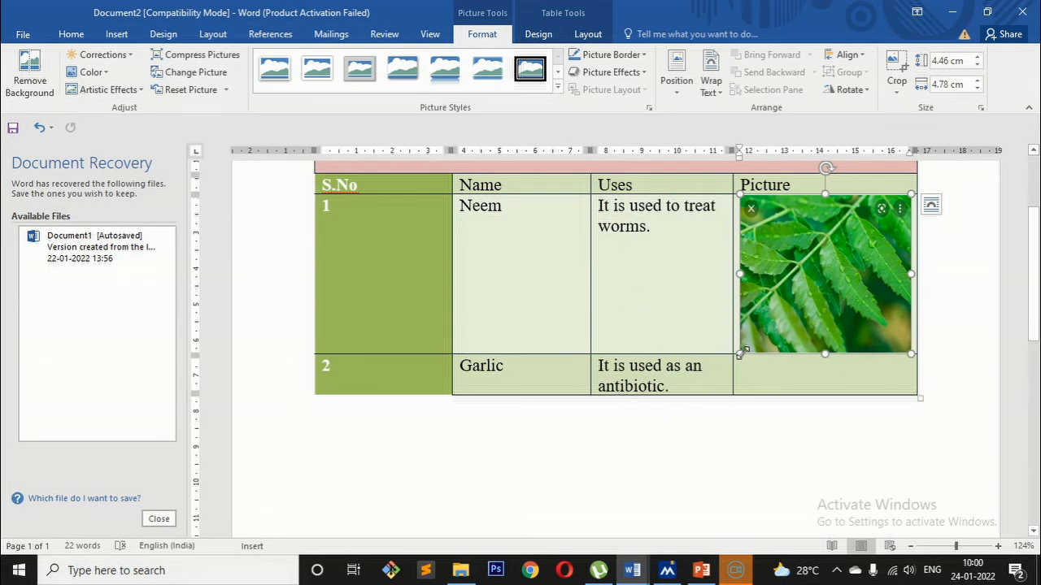
click(759, 375)
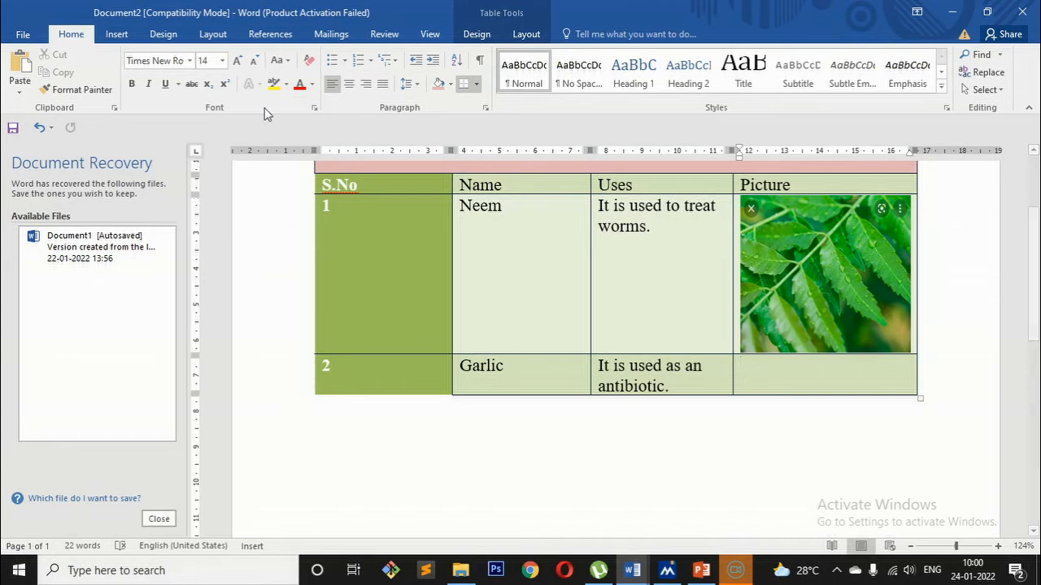
click(117, 34)
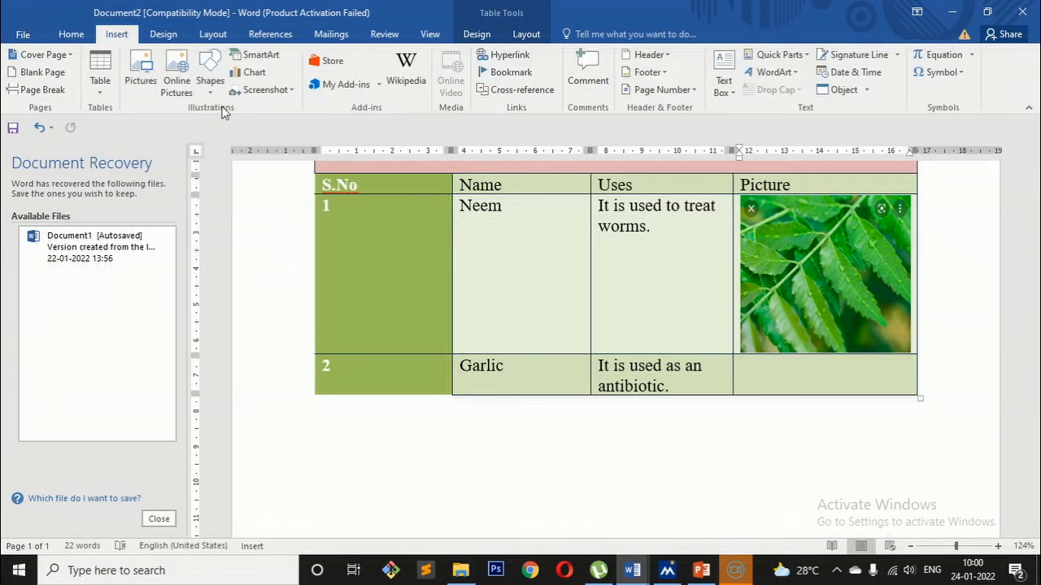
click(140, 98)
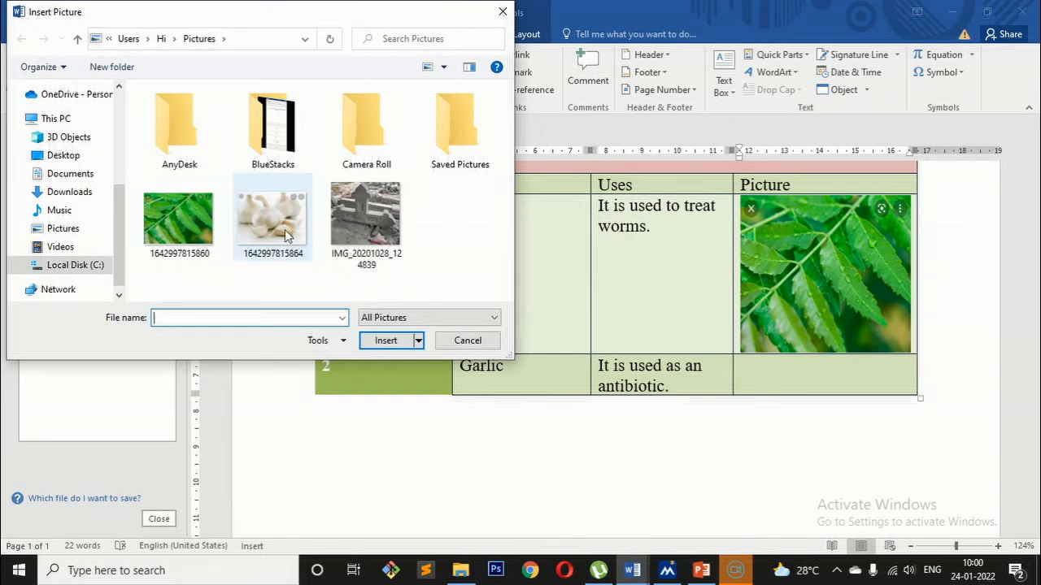
click(284, 232)
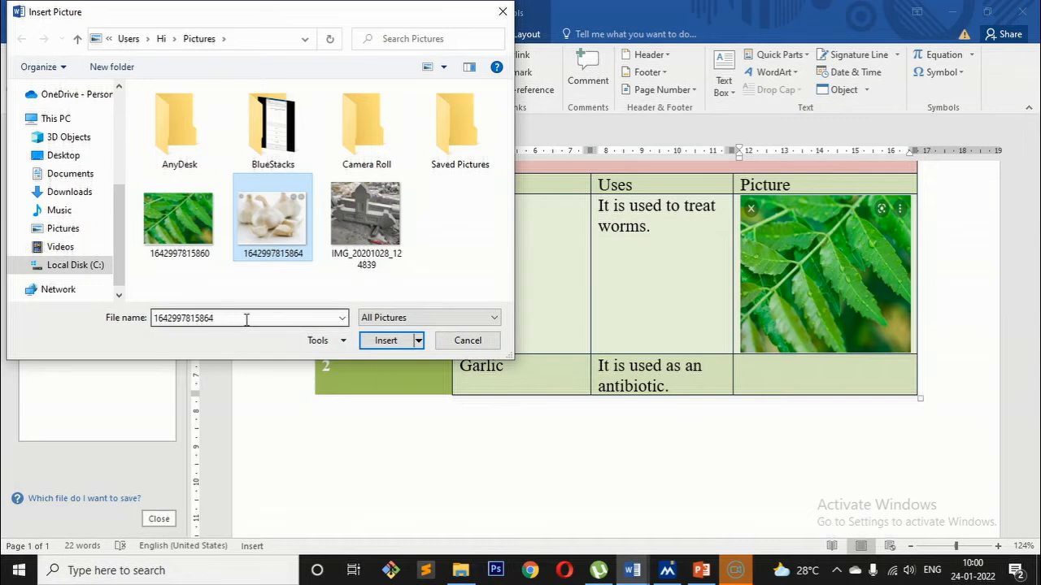
click(385, 341)
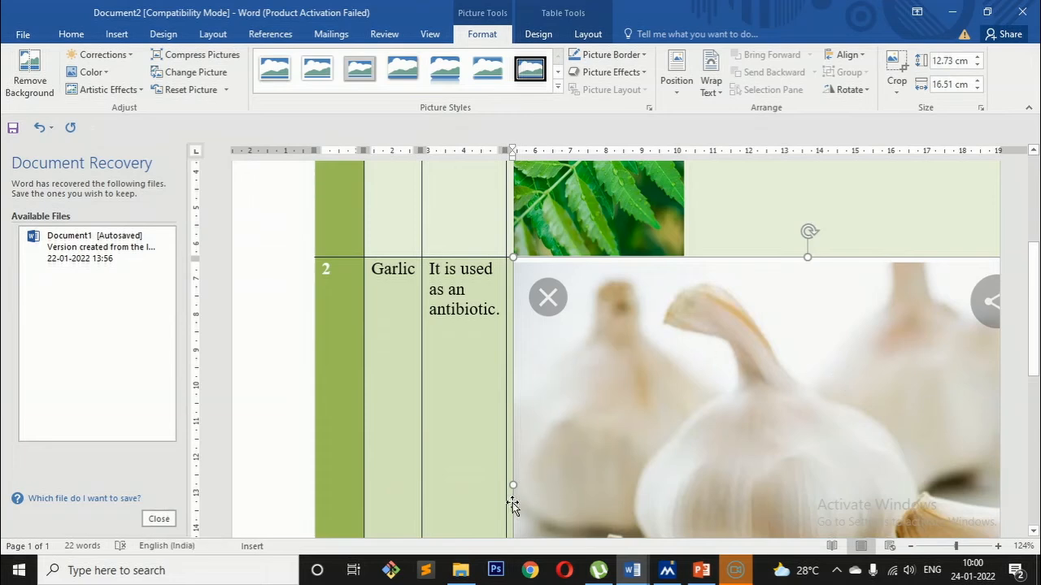
Shrink the garlic picture to about 3.84 cm high and 4.78 cm wide to match the neem picture's width.
drag(513, 485, 689, 458)
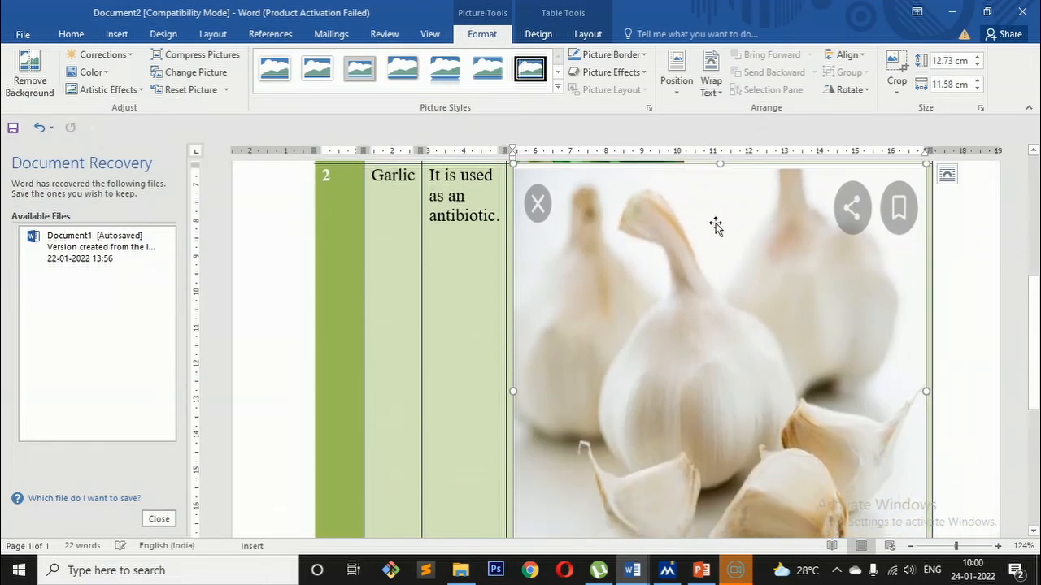
drag(718, 163, 713, 395)
drag(928, 298, 767, 325)
drag(781, 416, 773, 314)
drag(911, 244, 836, 236)
scroll(836, 237, up, 2)
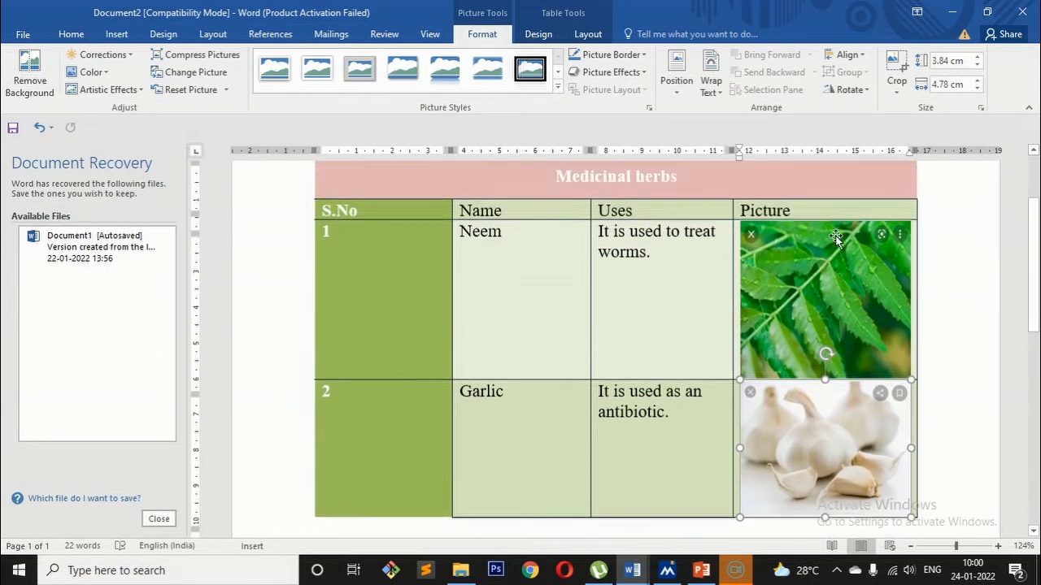
Review the finished table with its pictures and look through the available table styles without changing the style.
scroll(603, 260, up, 1)
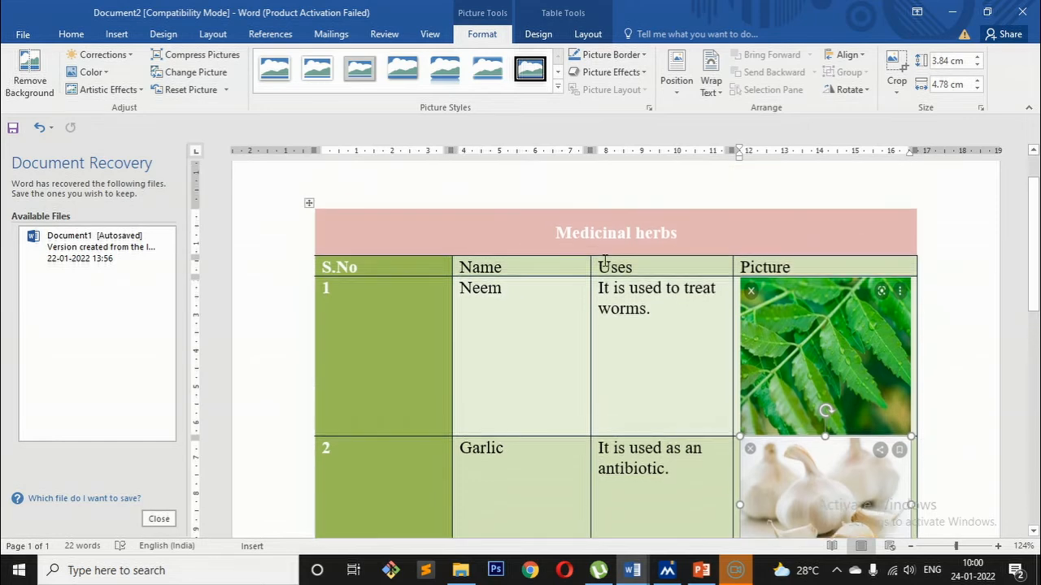
scroll(604, 260, down, 2)
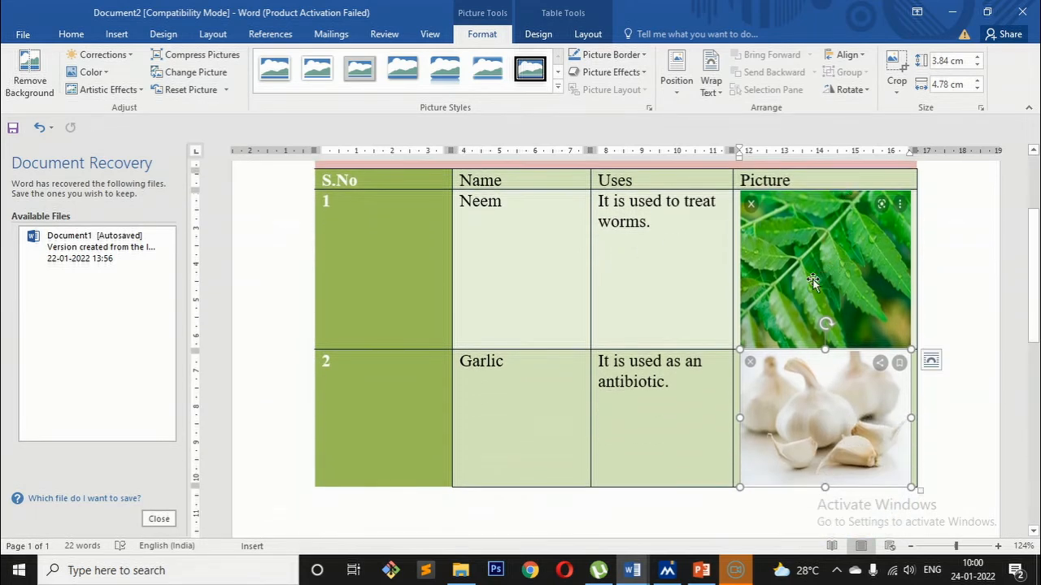
scroll(603, 260, up, 2)
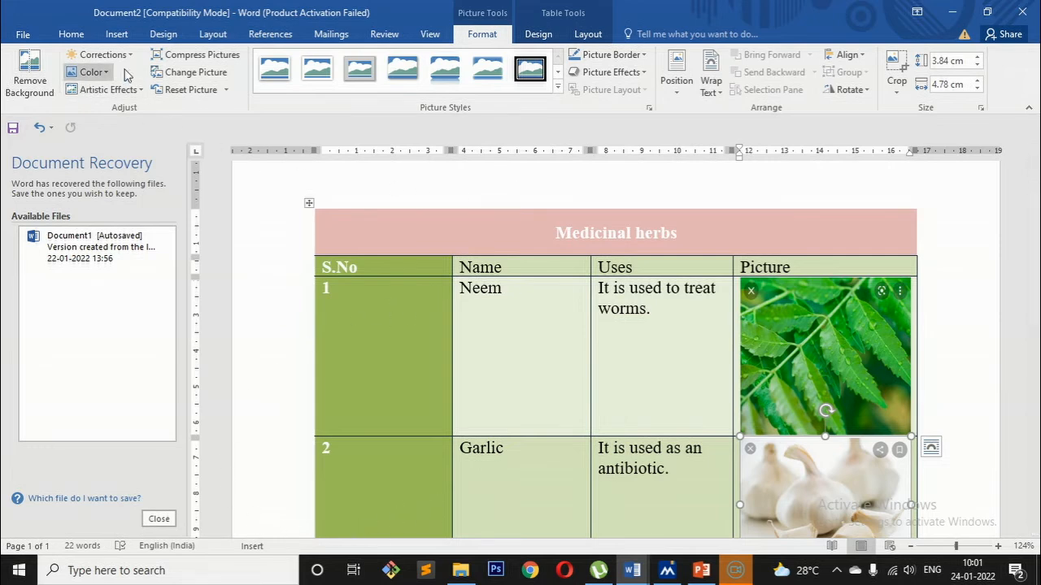
click(539, 34)
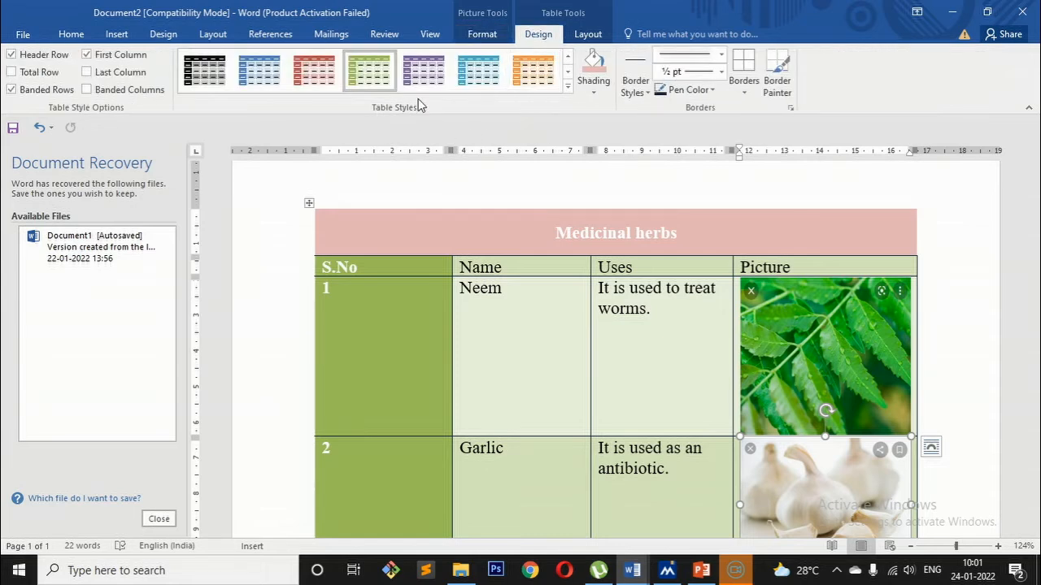
click(567, 85)
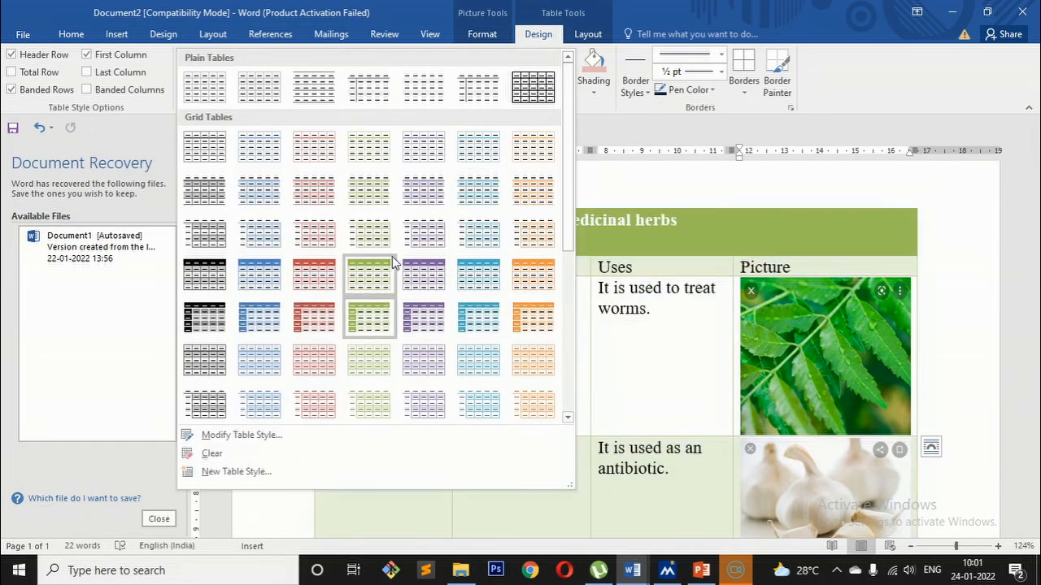
click(602, 177)
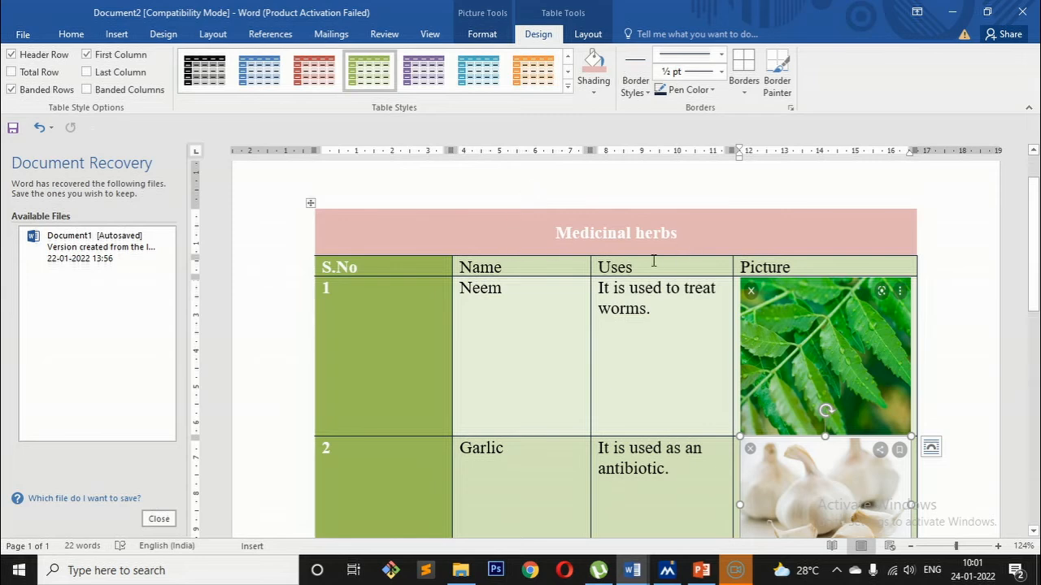
Select the "Medicinal herbs" title text and review the table layout, border, shading and insert options.
drag(429, 226, 738, 237)
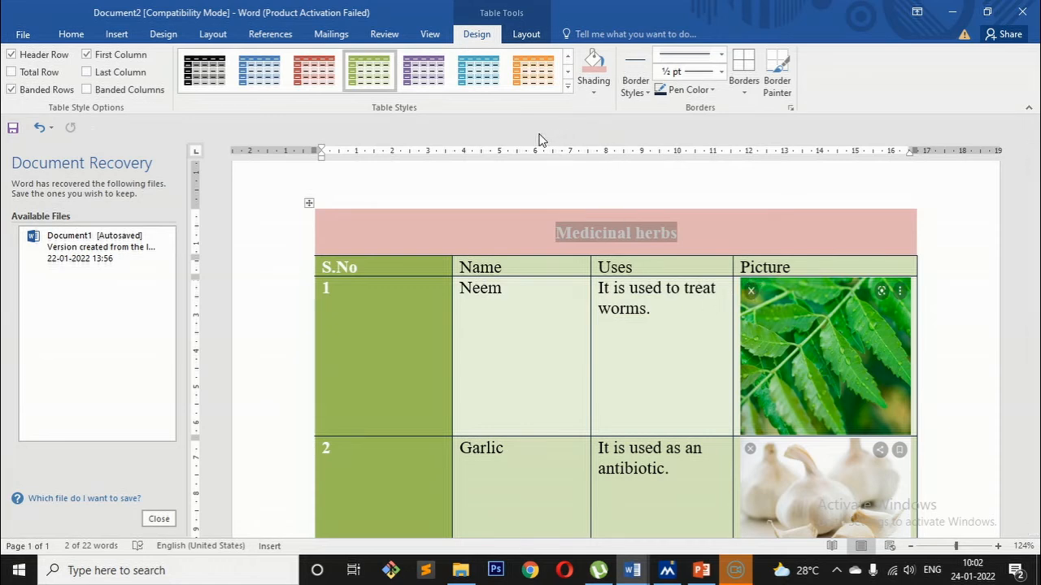
click(526, 36)
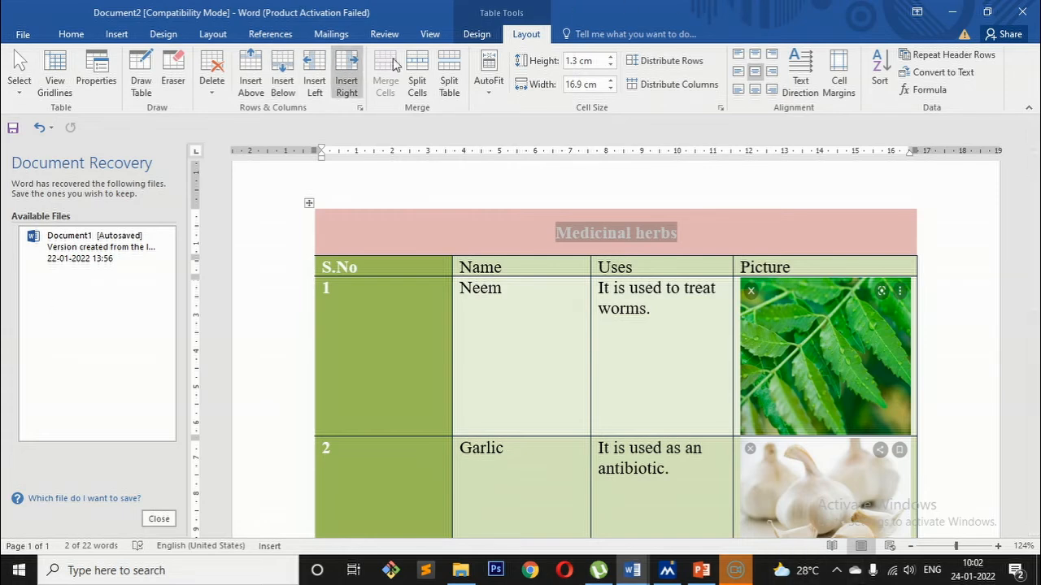
click(477, 36)
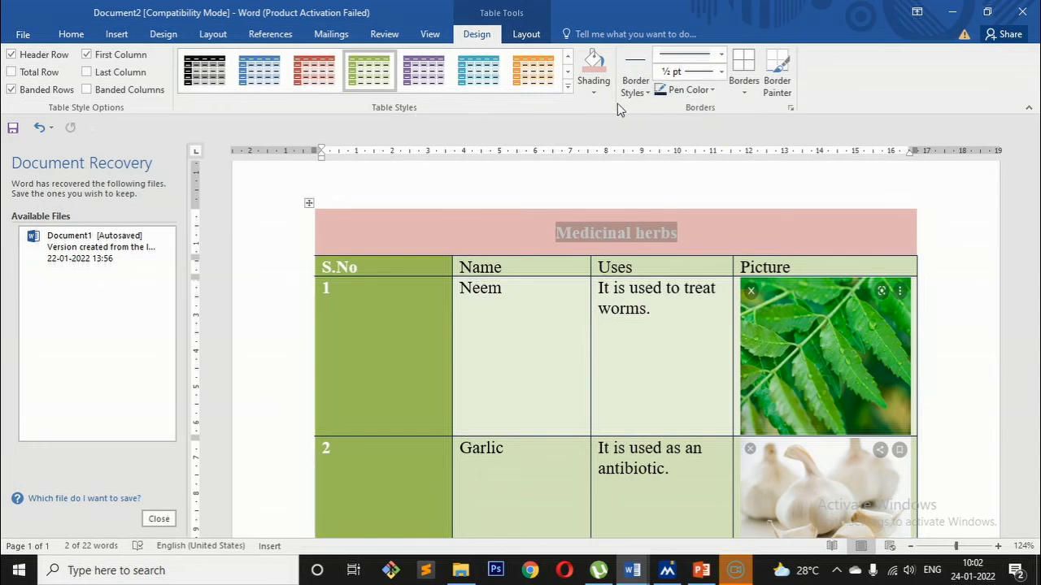
click(744, 93)
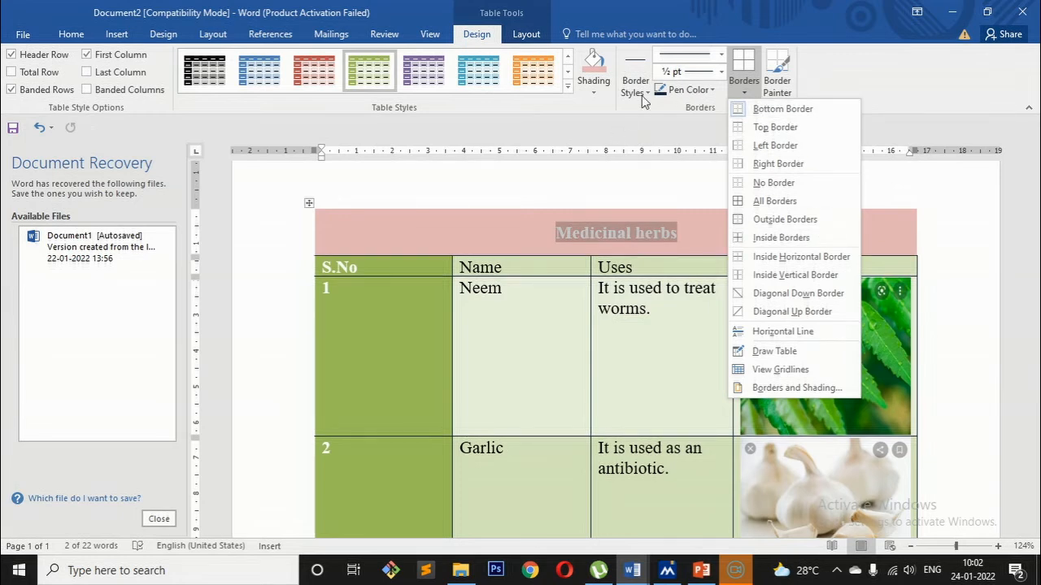
click(593, 93)
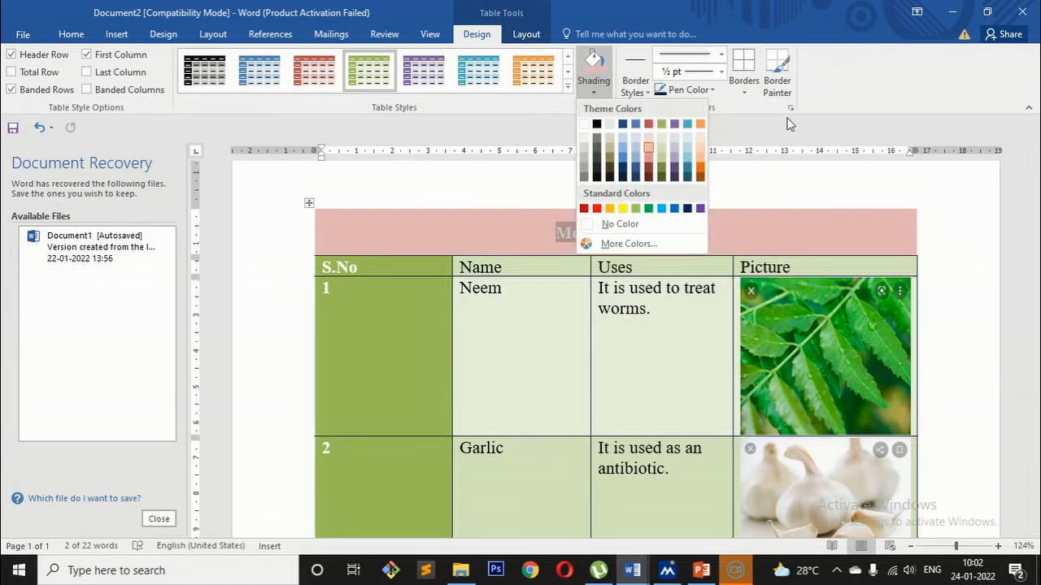
click(824, 103)
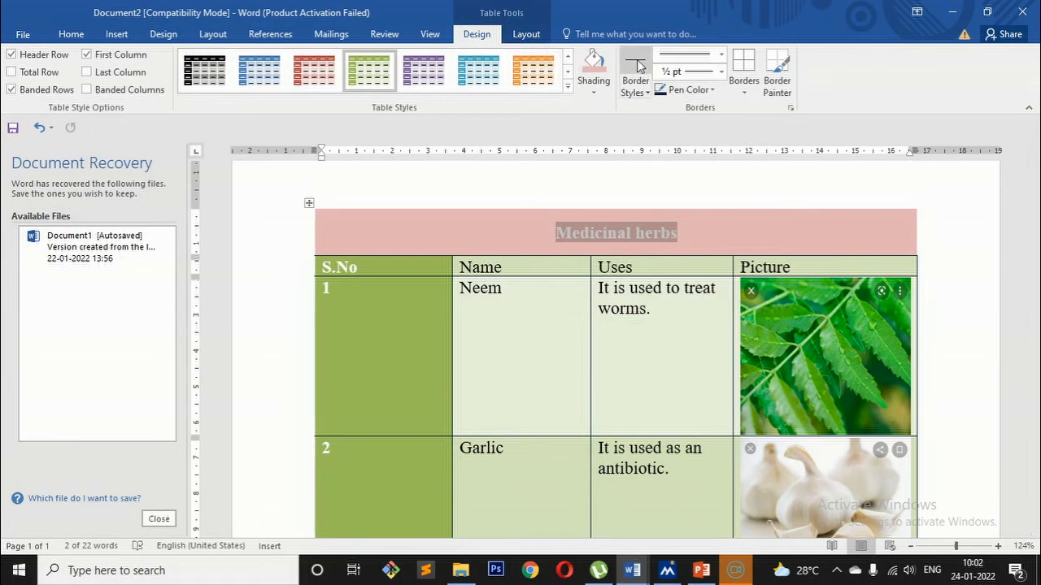
click(528, 39)
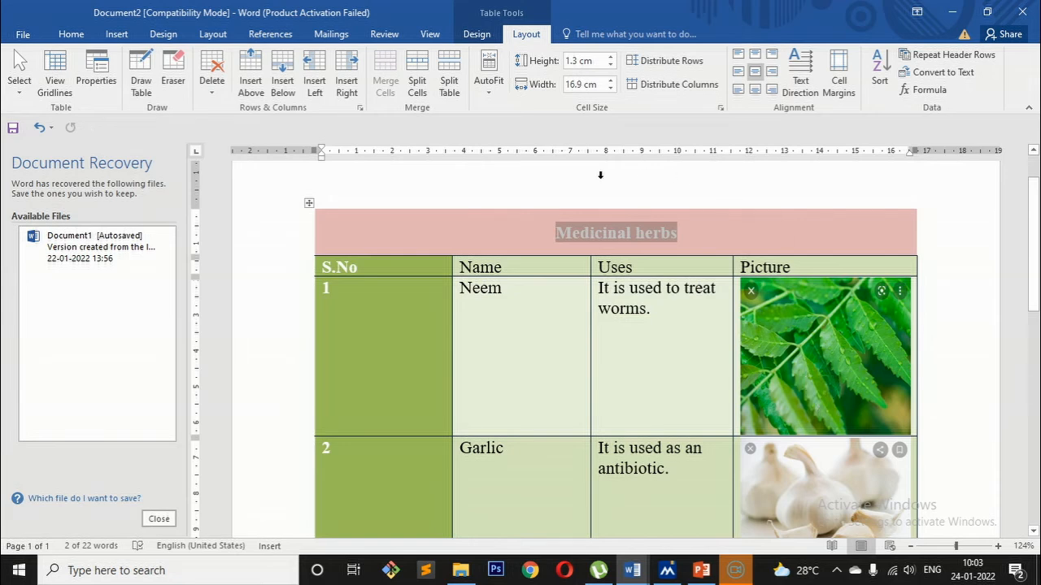
click(114, 35)
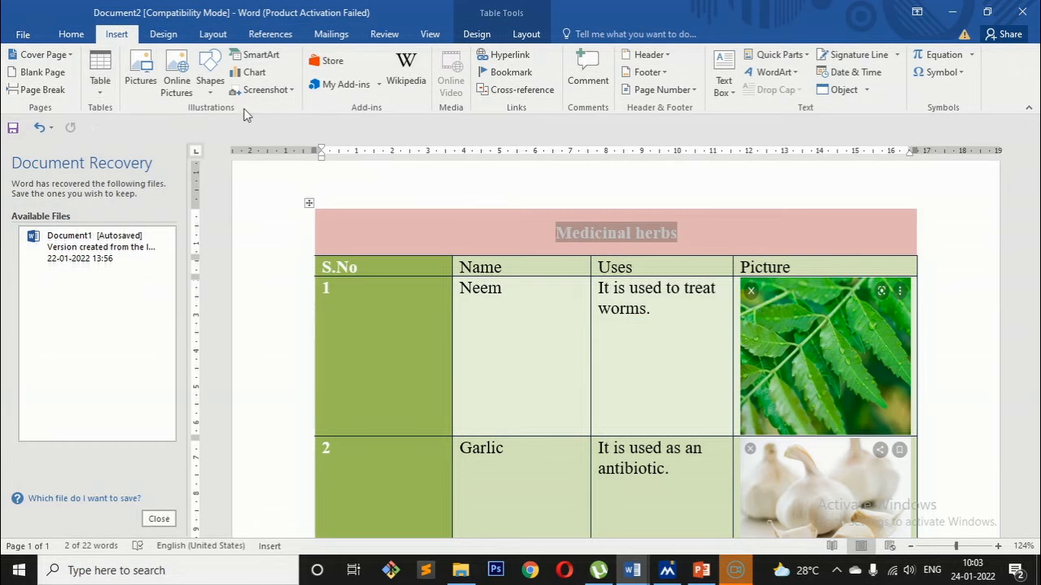
Look at the picture files available for insertion and close the Insert Picture dialog without adding one.
click(141, 88)
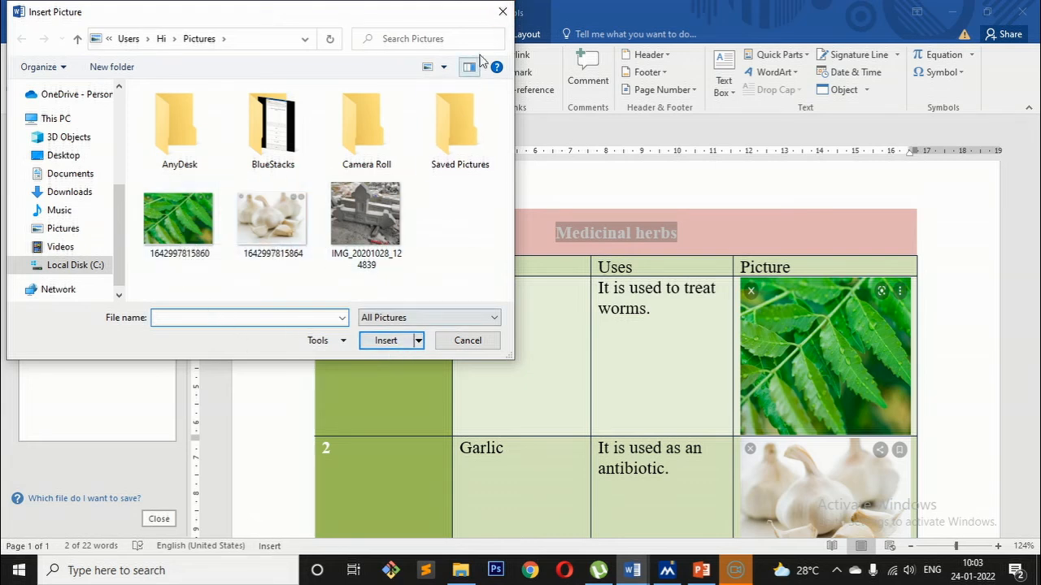
click(503, 11)
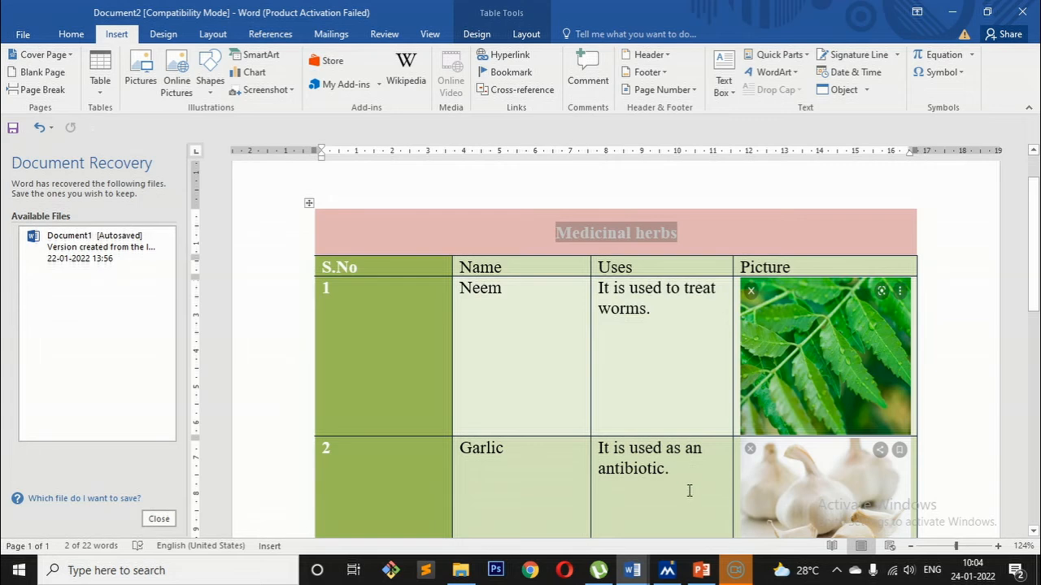
Switch to the Computer In6 notes document, enlarge it to 156%, and read questions 1 to 5 with their answers under "Answer the following".
click(633, 570)
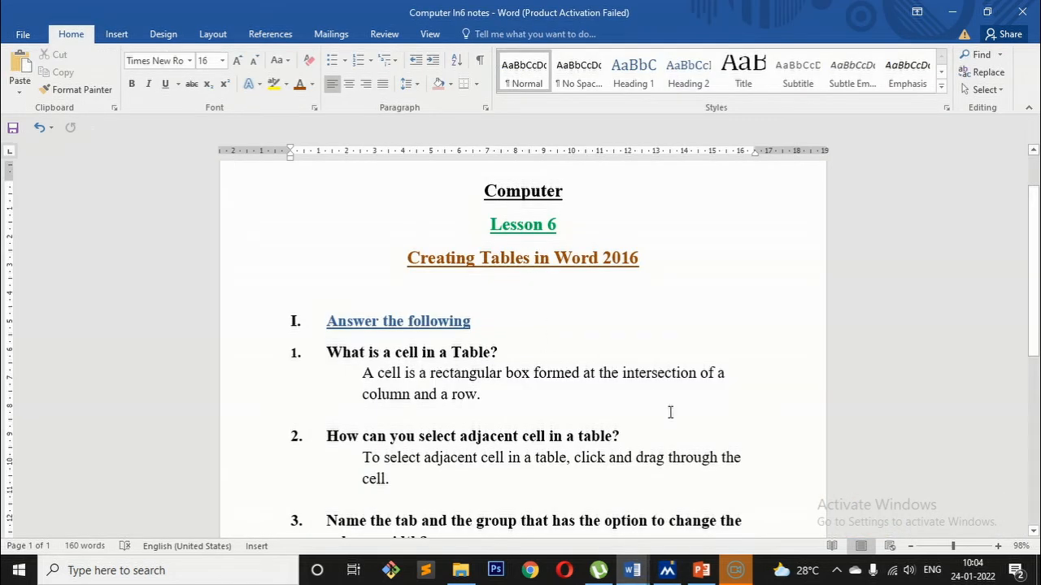
click(961, 546)
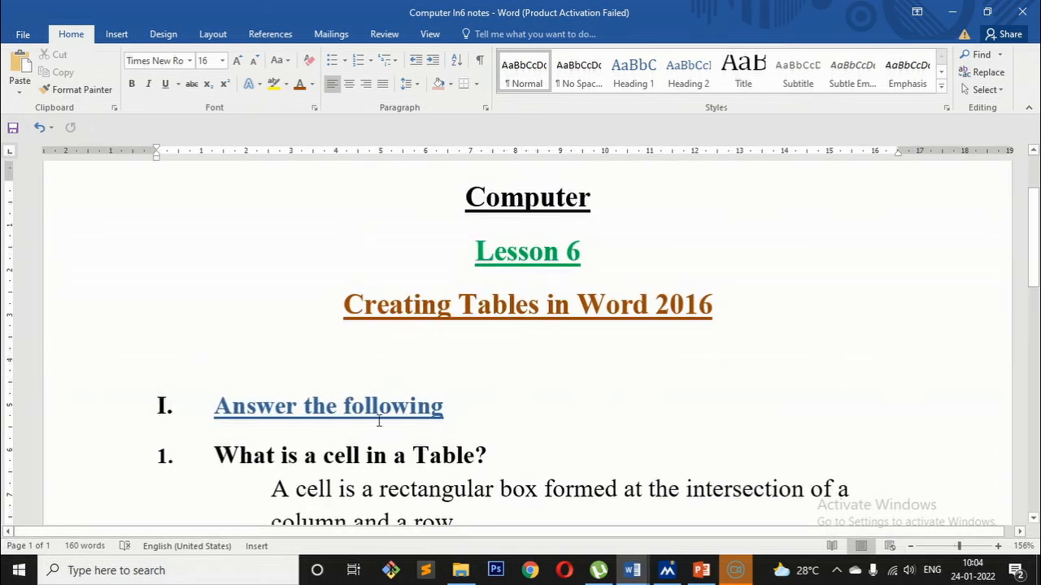
scroll(383, 455, down, 3)
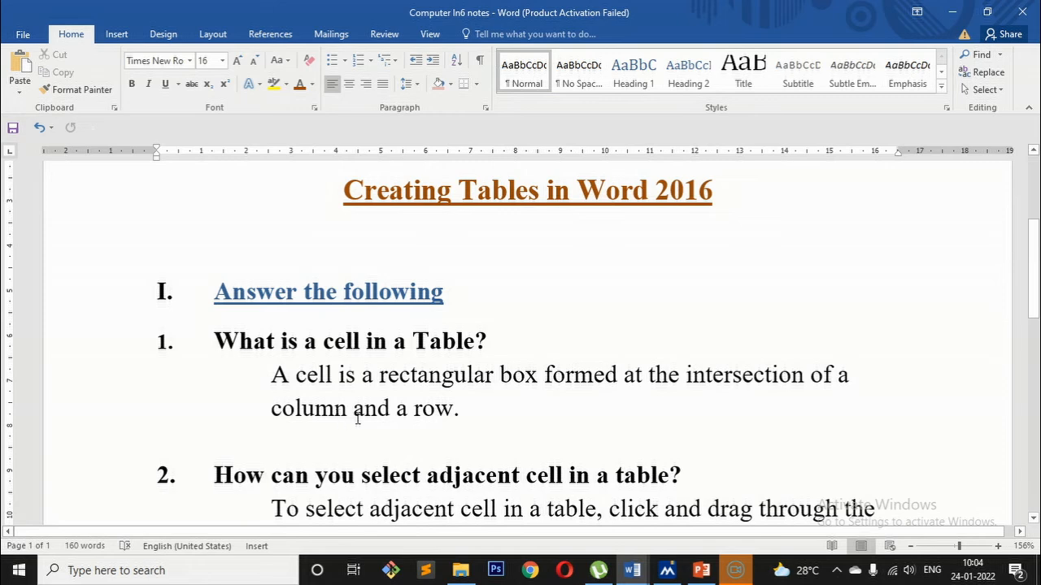
scroll(357, 419, down, 3)
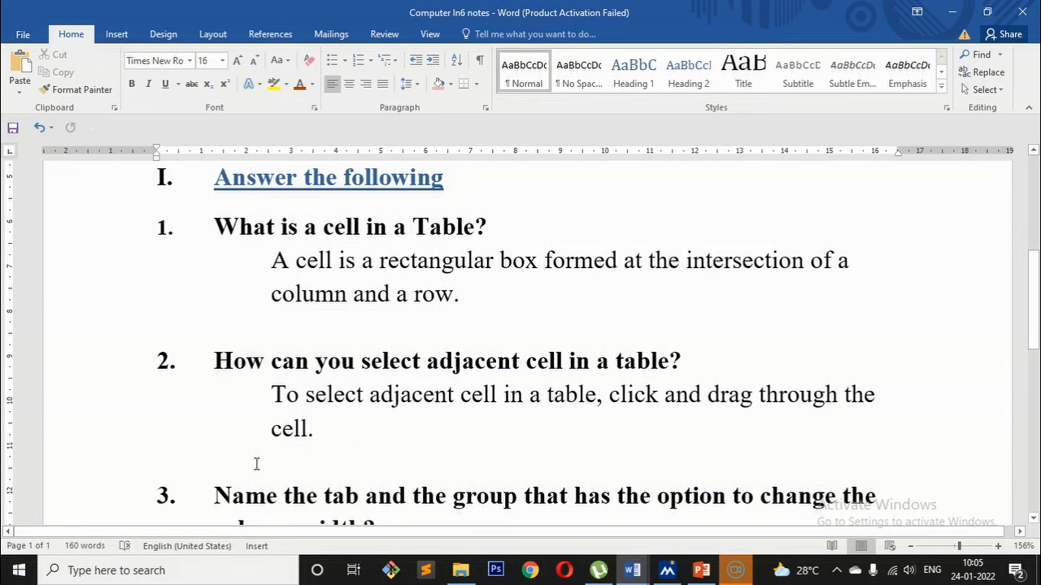
scroll(253, 459, down, 3)
scroll(252, 460, down, 3)
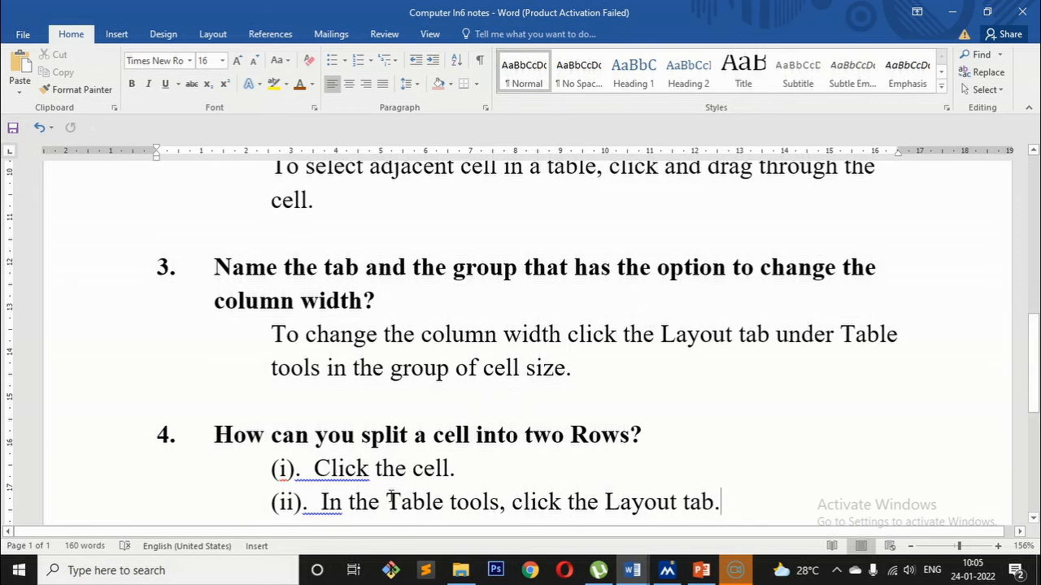
scroll(391, 496, down, 3)
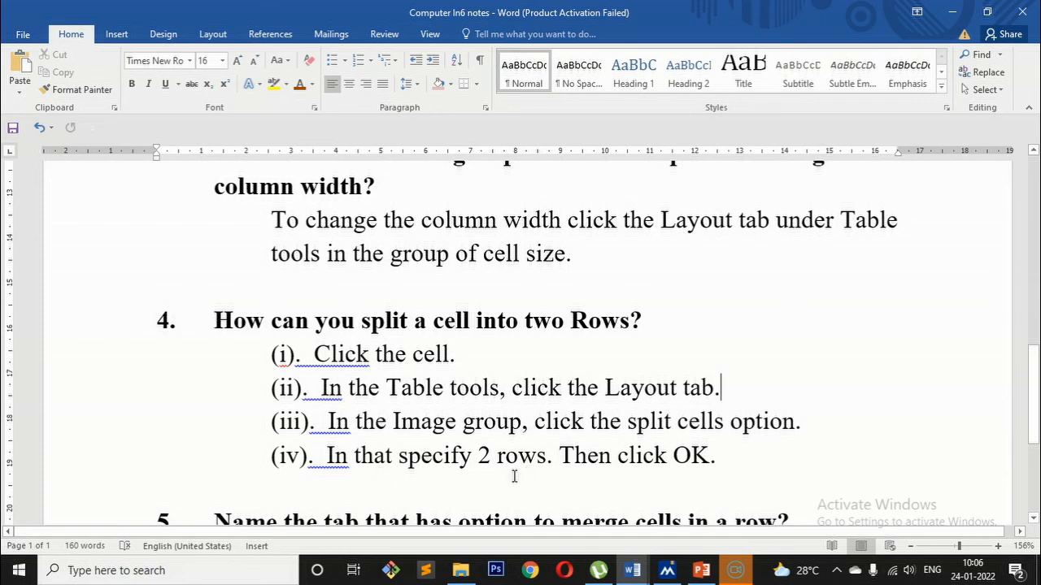
scroll(496, 479, down, 3)
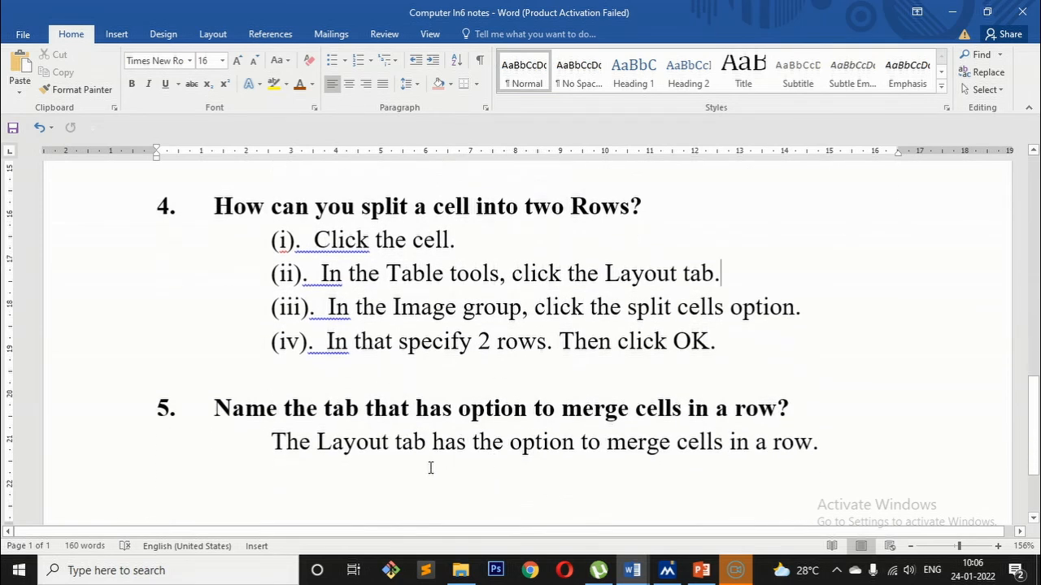